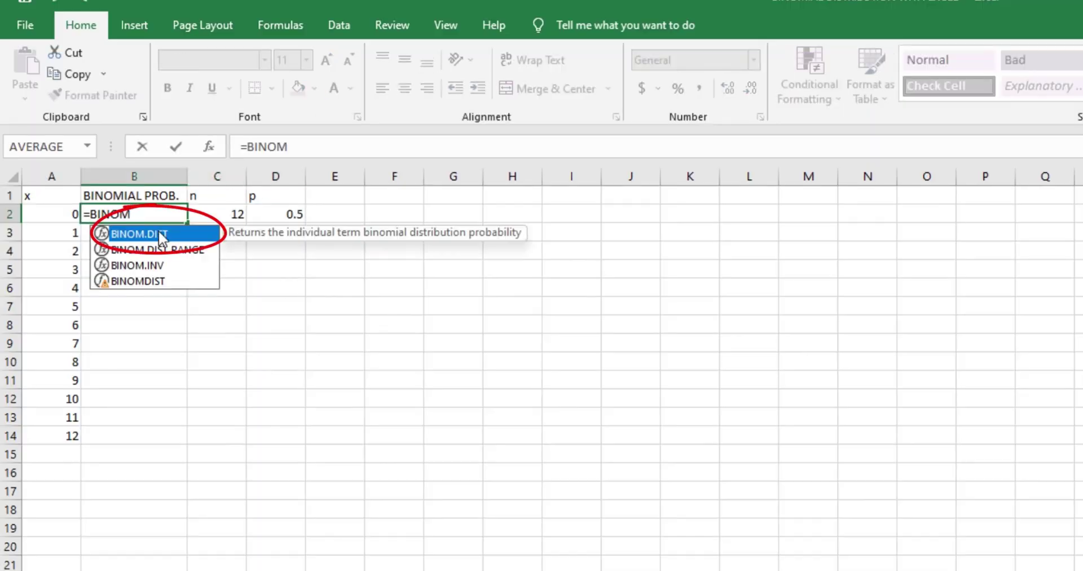
Enter =BINOM.DIST(A2,C2,D2,FALSE) in cell B2 and fill it down the BINOMIAL PROB. column alongside the x values
key(Tab)
text(A2,C$2,D$2,)
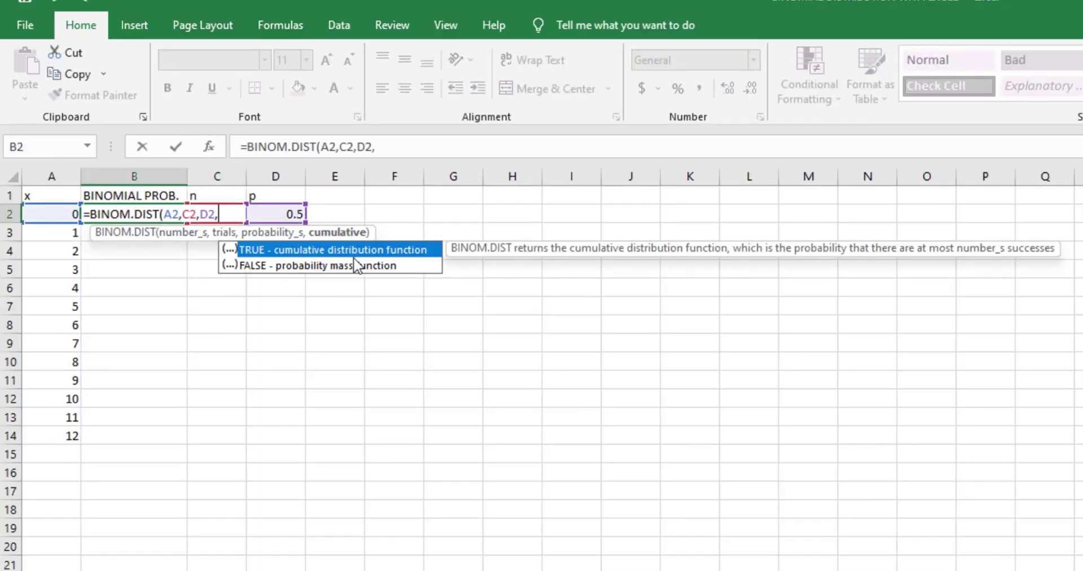
double_click(357, 261)
key(ctrl+Return)
double_click(186, 223)
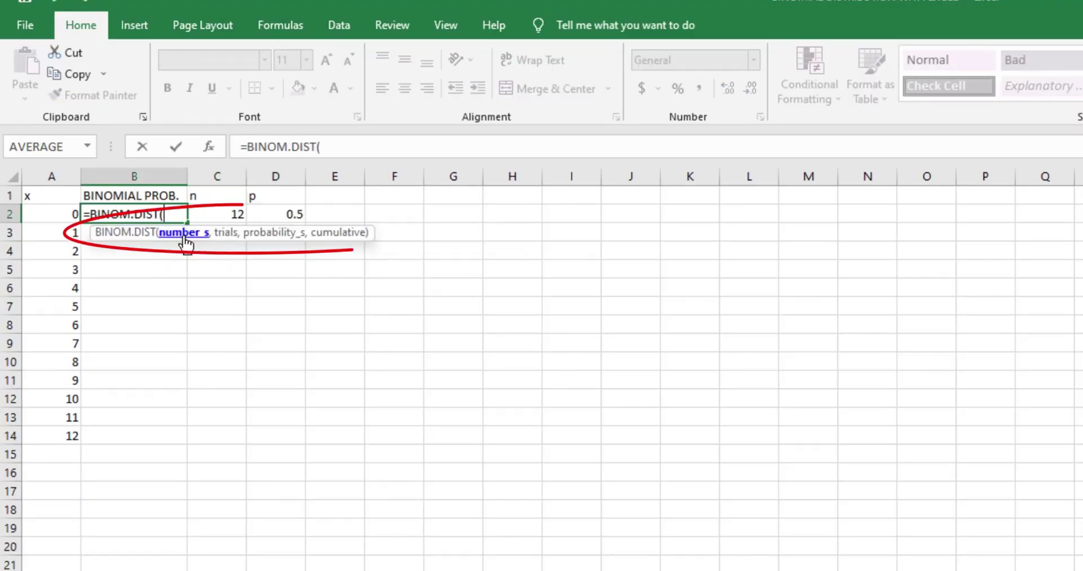
text(,D2,FALSE)
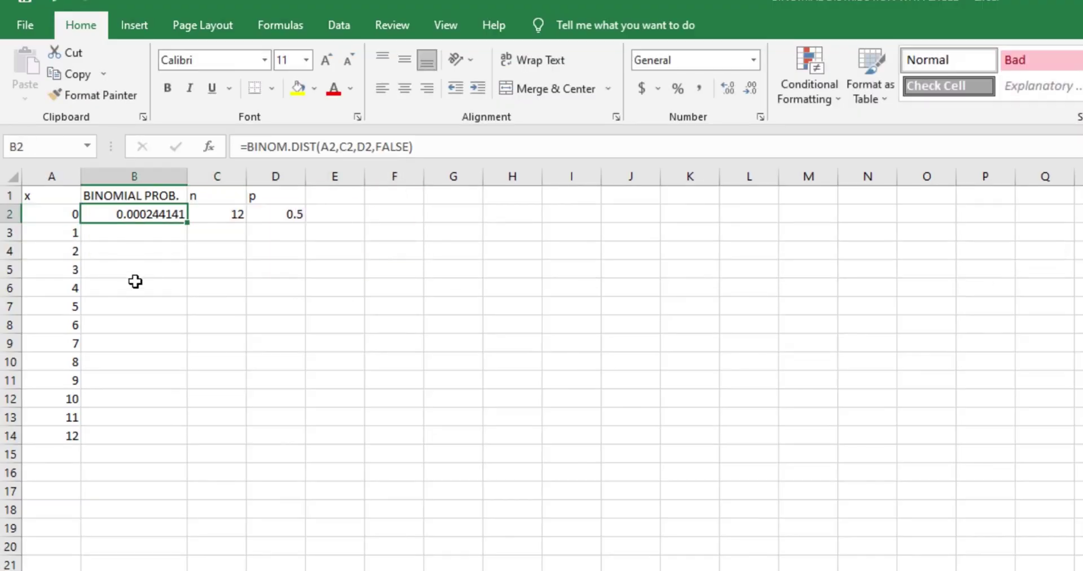
double_click(187, 223)
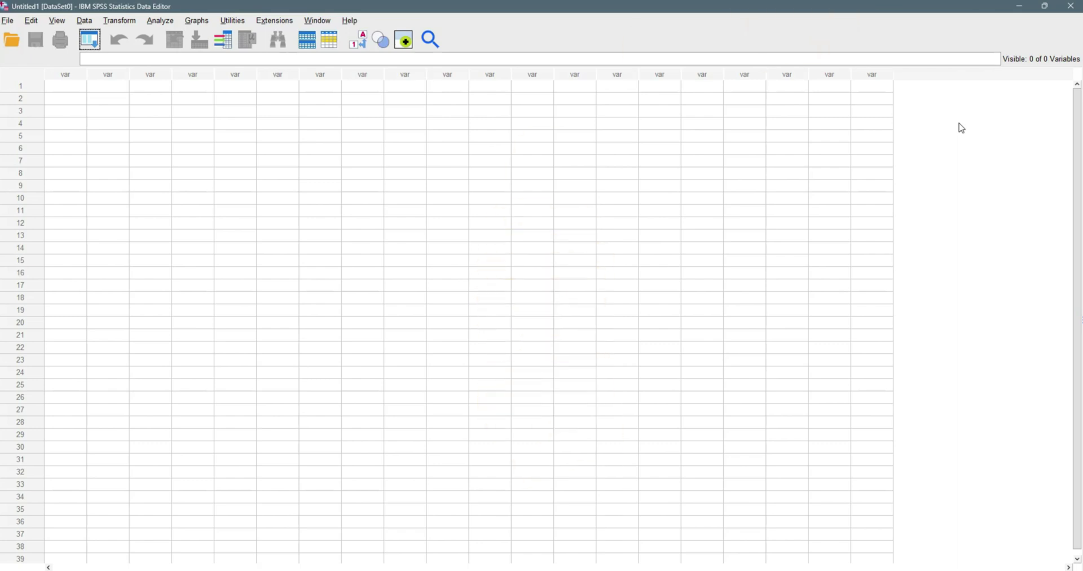
In the SPSS Statistics Data Editor, enter the whole numbers 0 to 12 in the first column, one per row
click(70, 87)
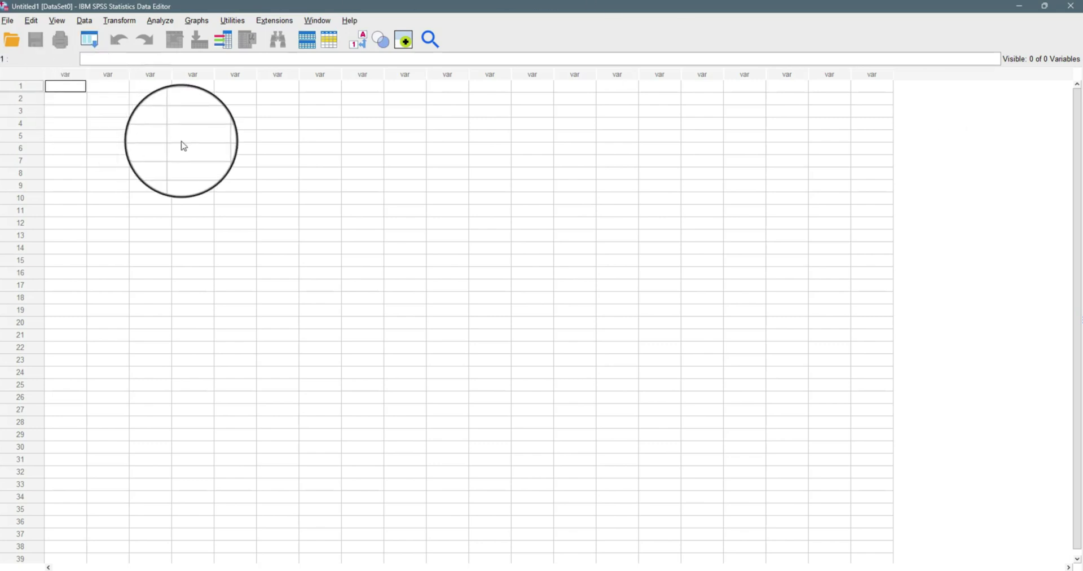
text(0)
key(Return)
text(1)
key(Return)
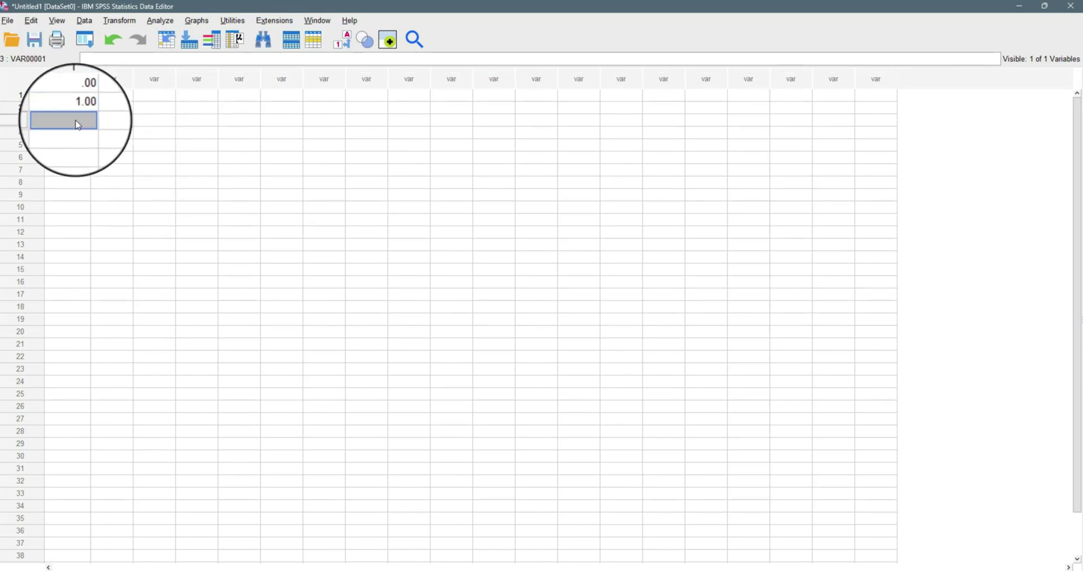
text(2)
key(Return)
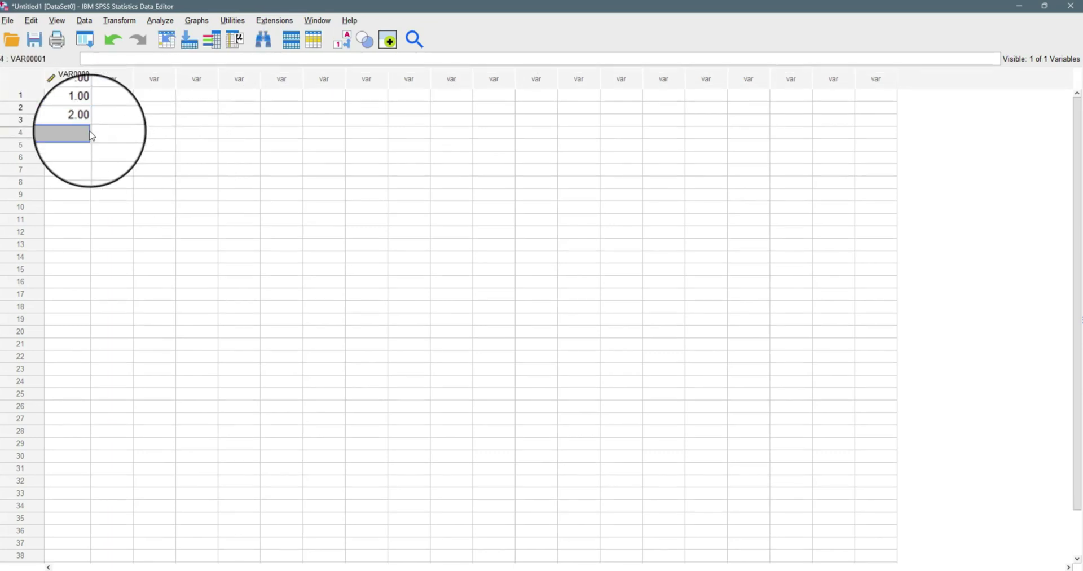
text(3)
key(Return)
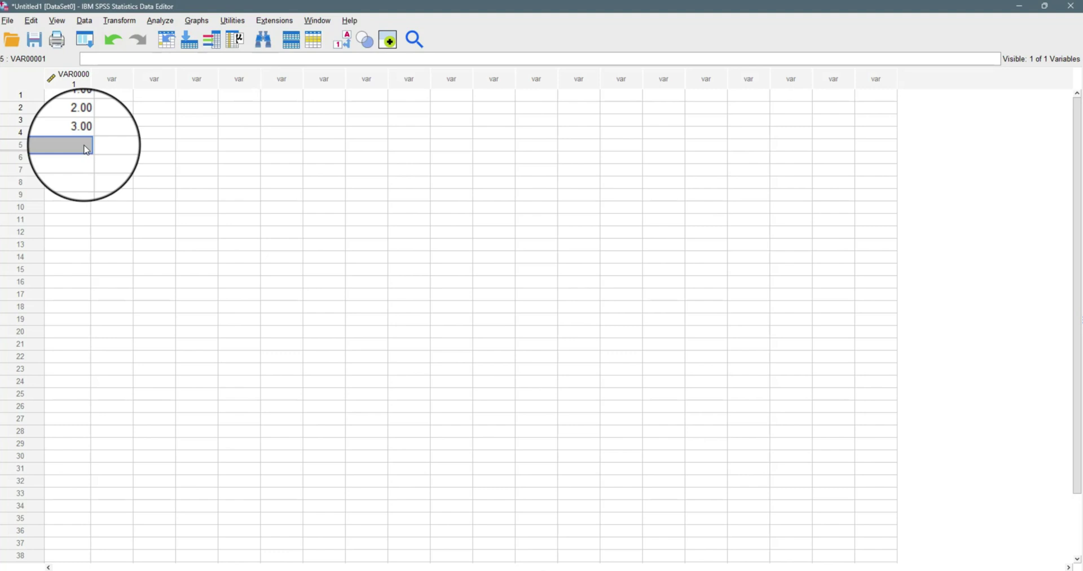
text(4)
key(Return)
text(5)
key(Return)
text(6)
key(Return)
text(7 8)
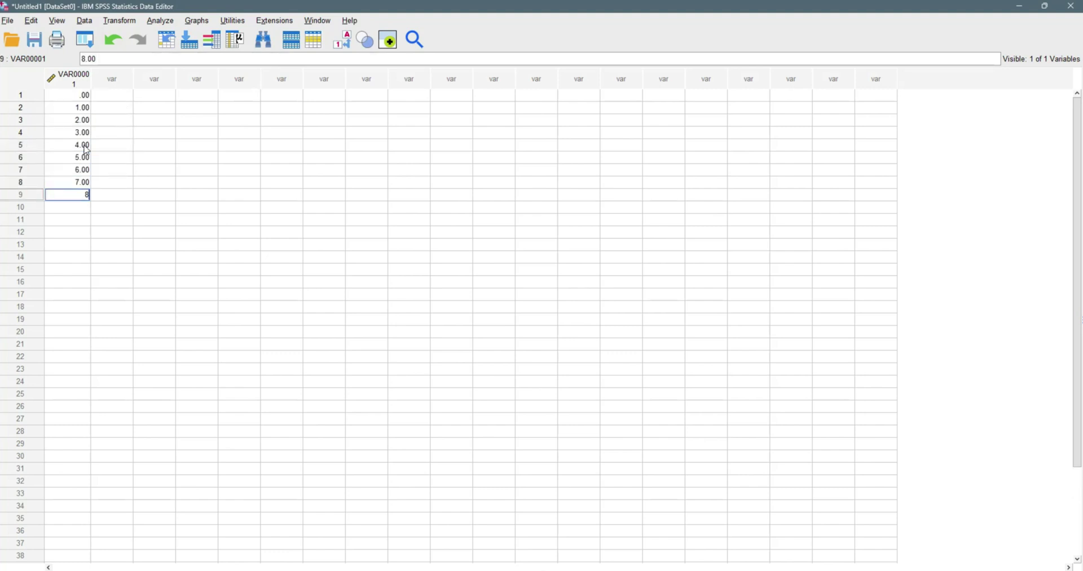
key(Return)
text(9)
key(Return)
text(10 11)
key(Return)
text(12)
key(Return)
key(Return)
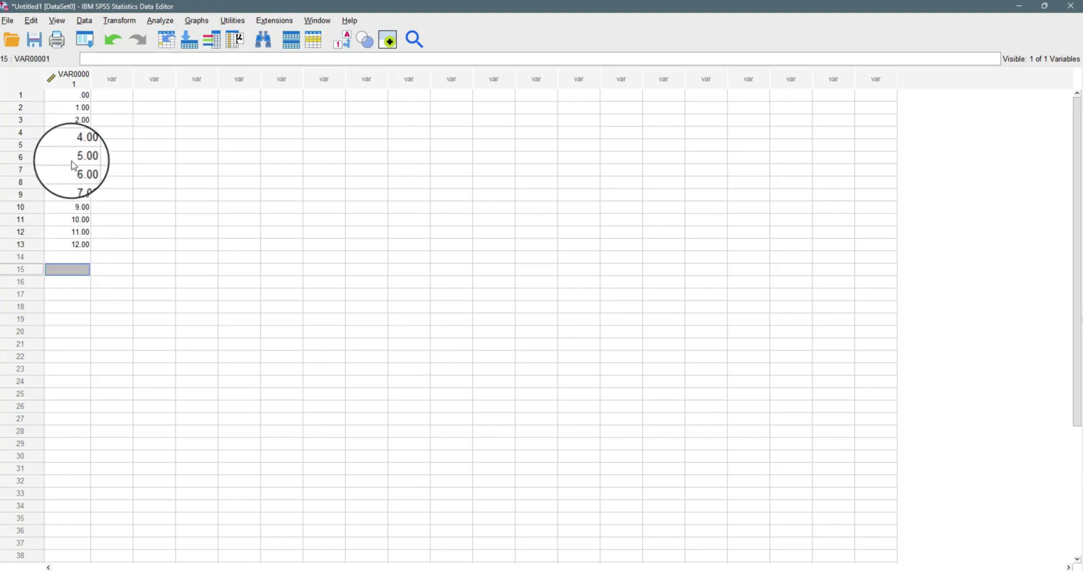
drag(74, 95, 85, 246)
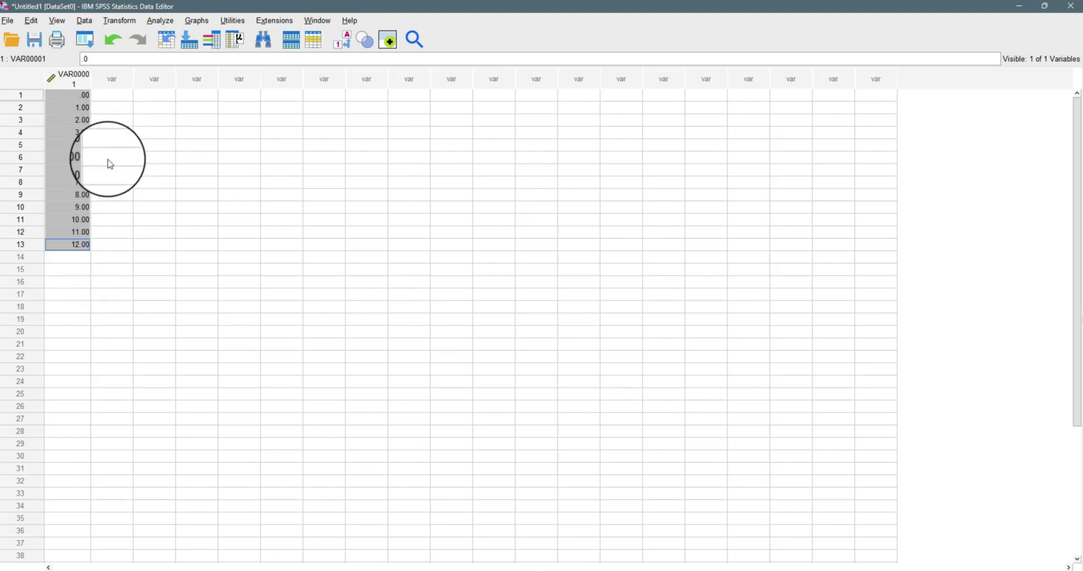
Rename the variable VAR00001 as success
click(62, 78)
double_click(62, 79)
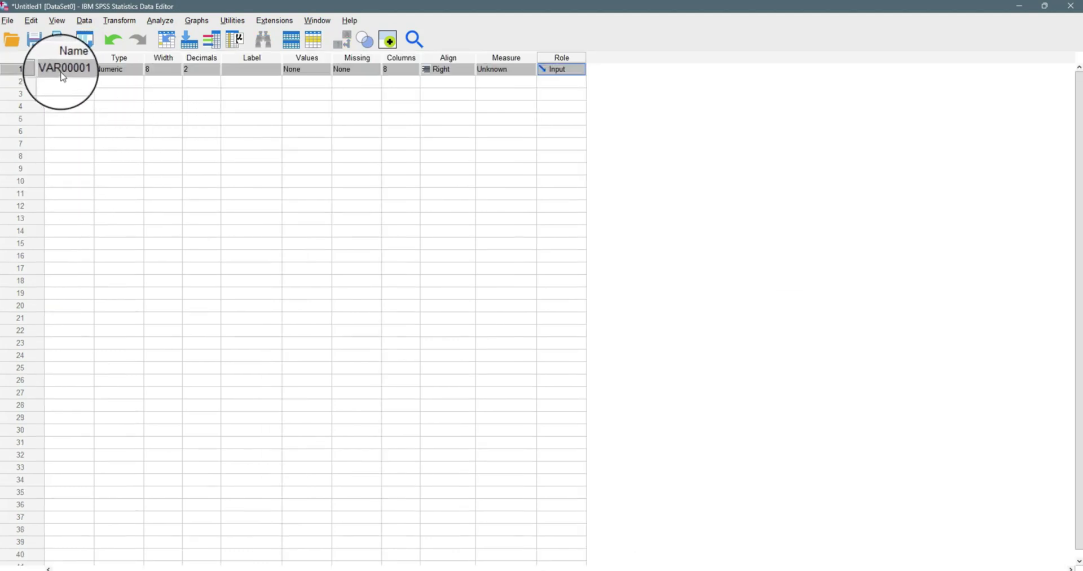
double_click(62, 77)
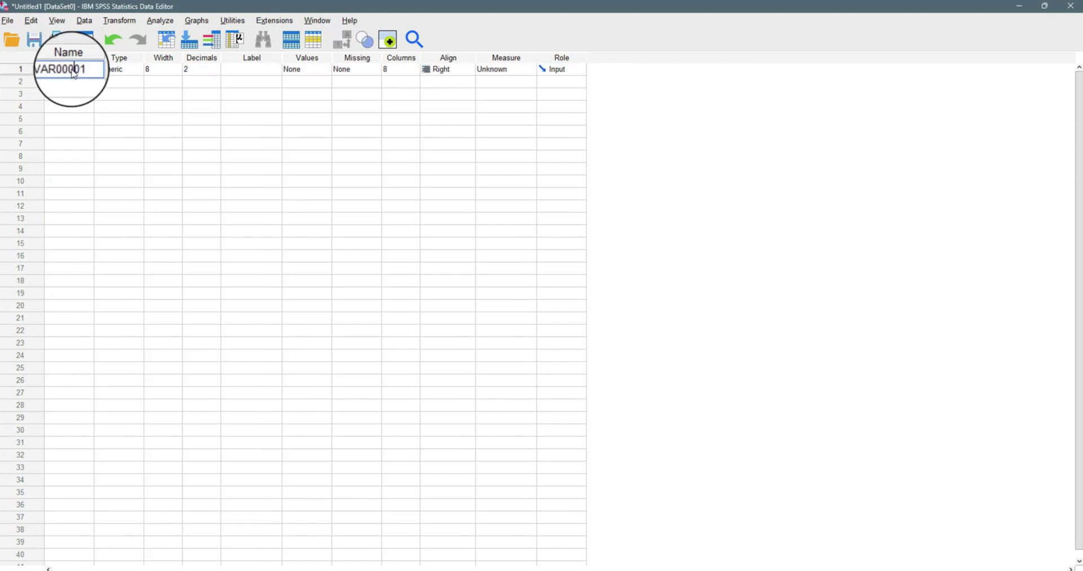
drag(92, 69, 32, 71)
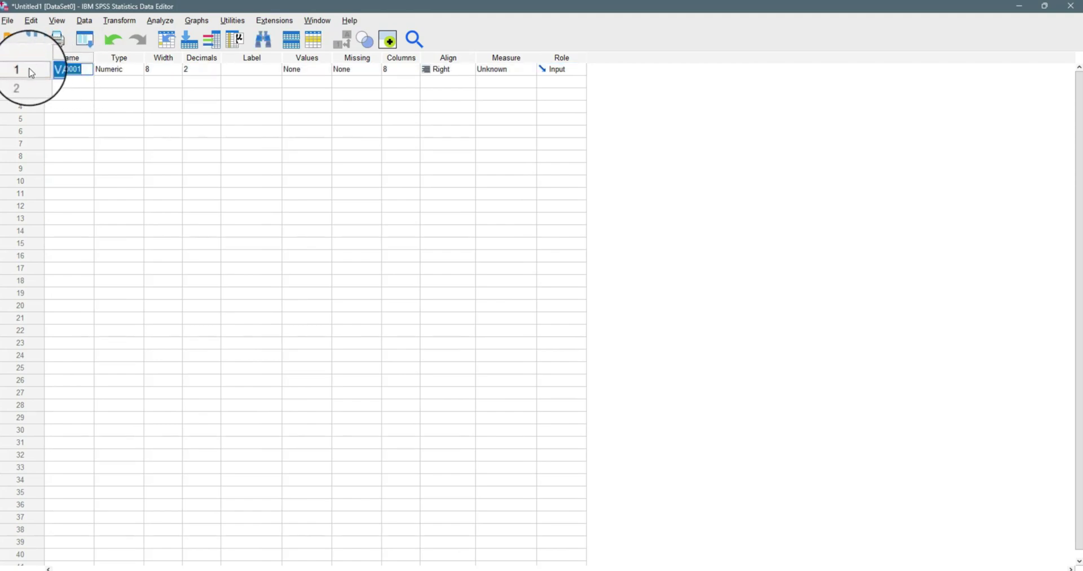
text(sup)
text(cess)
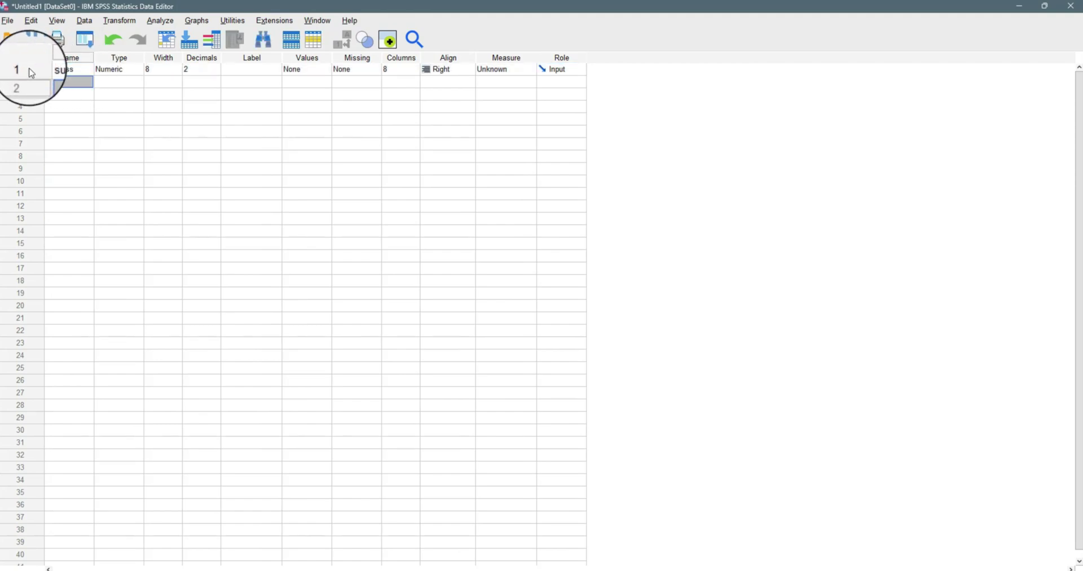
key(Return)
Set the decimals of the success variable to 0 and return to the data view
click(210, 69)
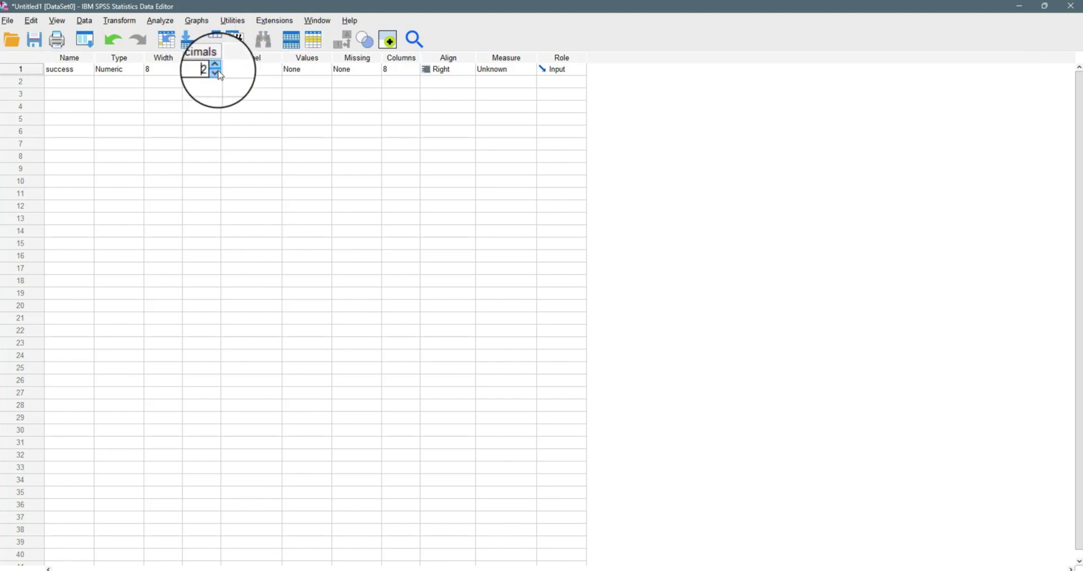
click(216, 71)
click(216, 72)
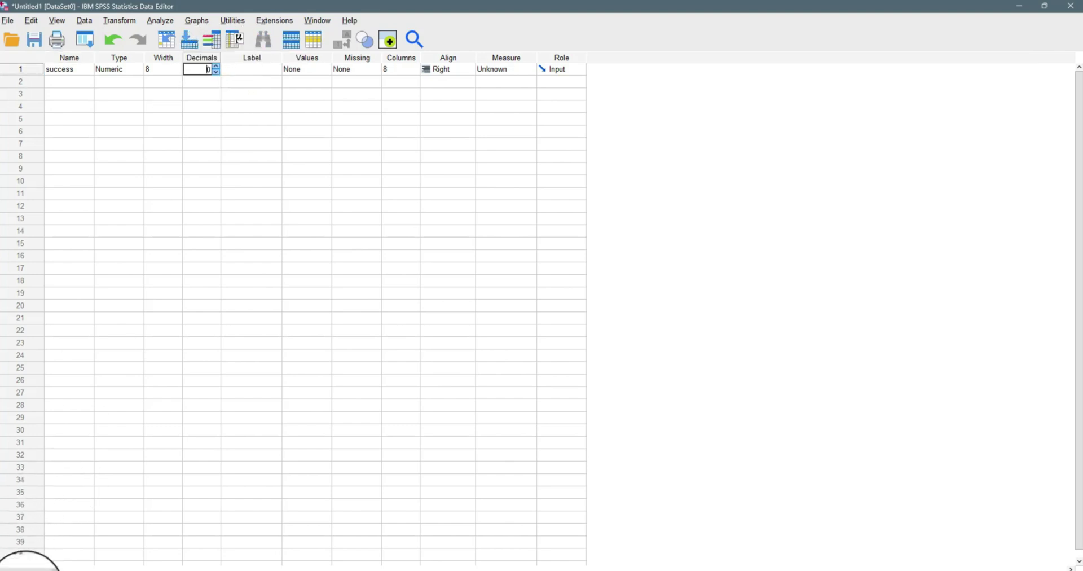
click(10, 558)
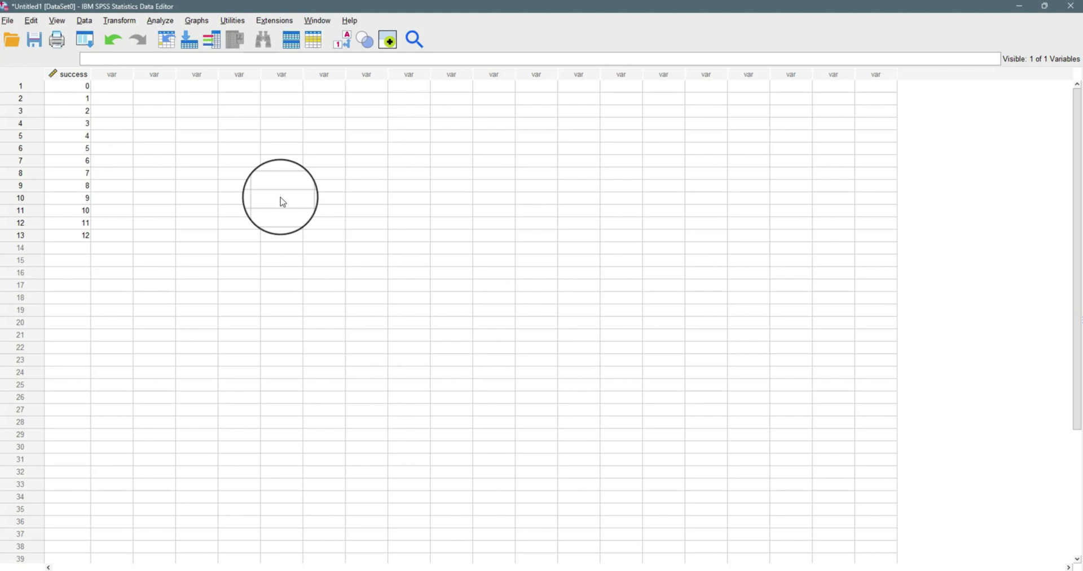
Start computing a variable with the expression PDF.BINOM(success,12,0.5), using Pdf.Binom from the PDF & Noncentral PDF function group
click(120, 21)
click(133, 36)
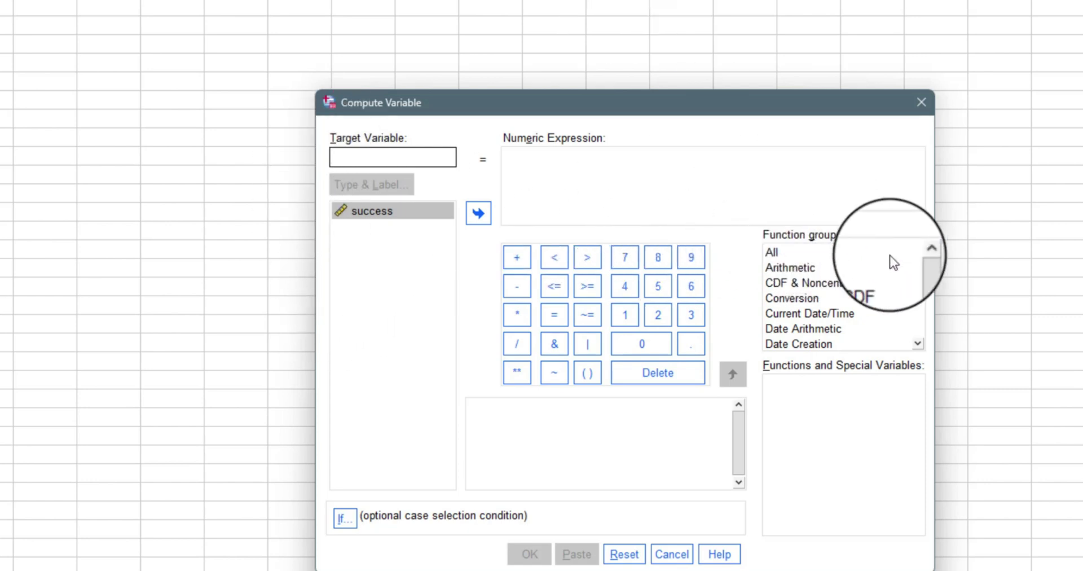
drag(919, 272, 920, 306)
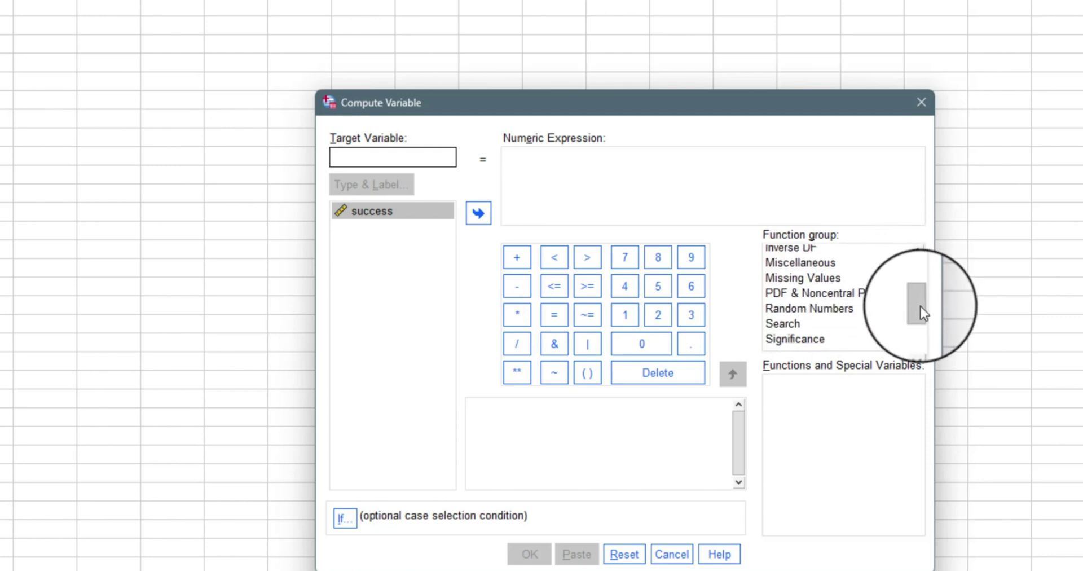
click(785, 287)
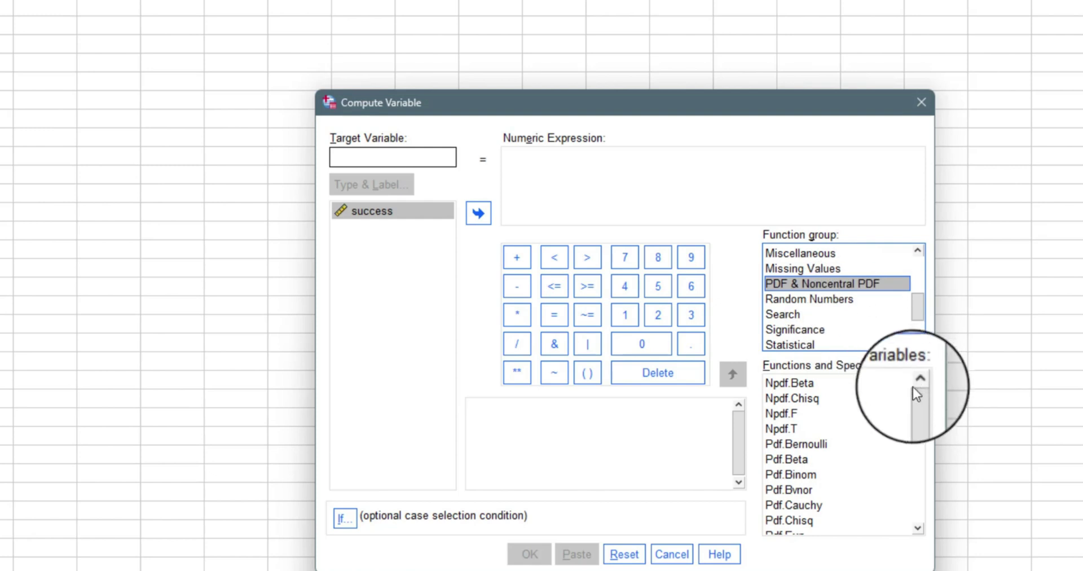
scroll(918, 417, down, 1)
scroll(911, 412, up, 1)
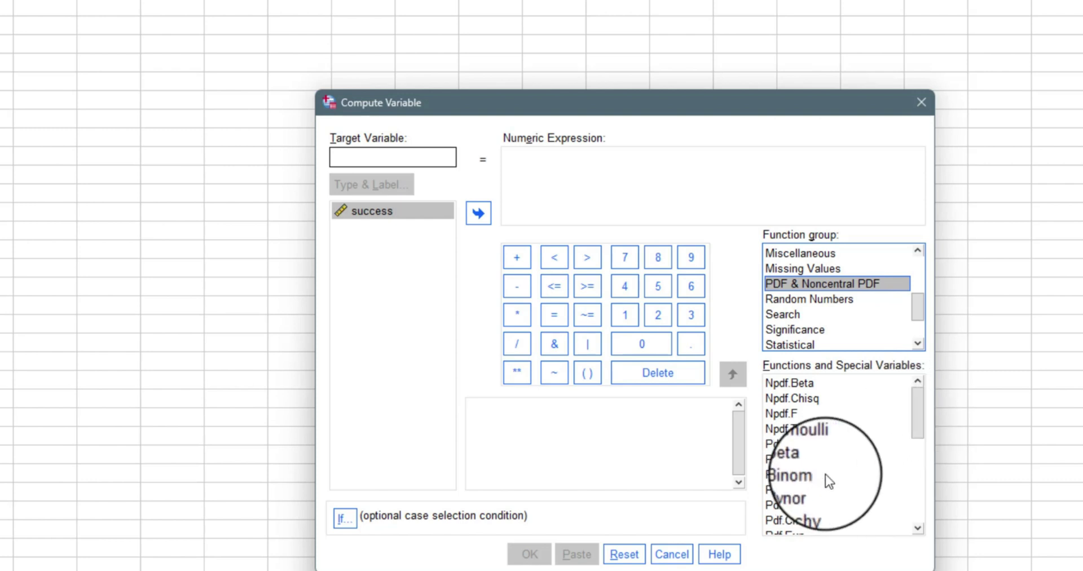
click(785, 476)
double_click(784, 476)
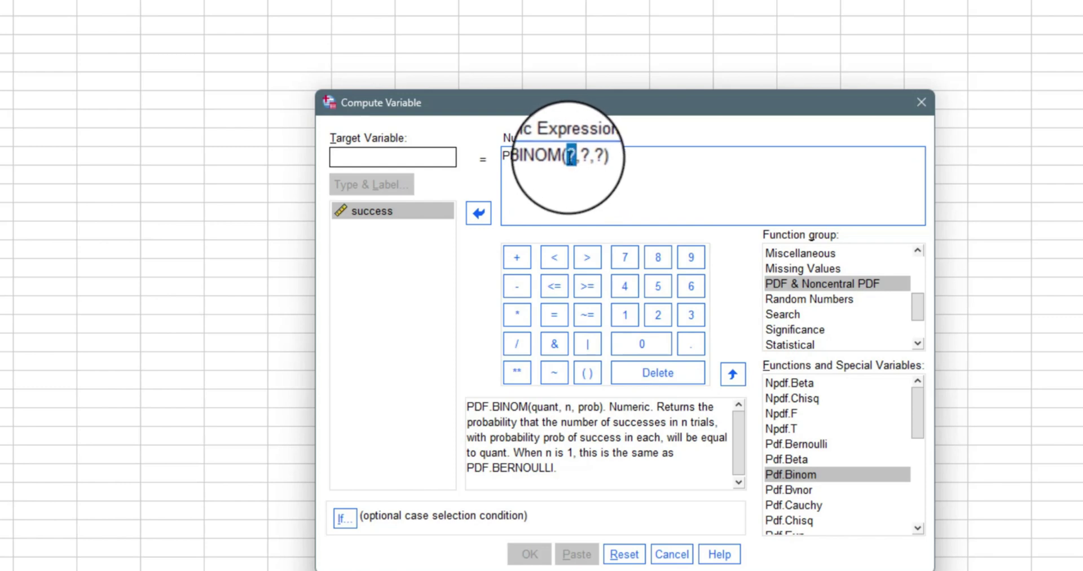
double_click(395, 212)
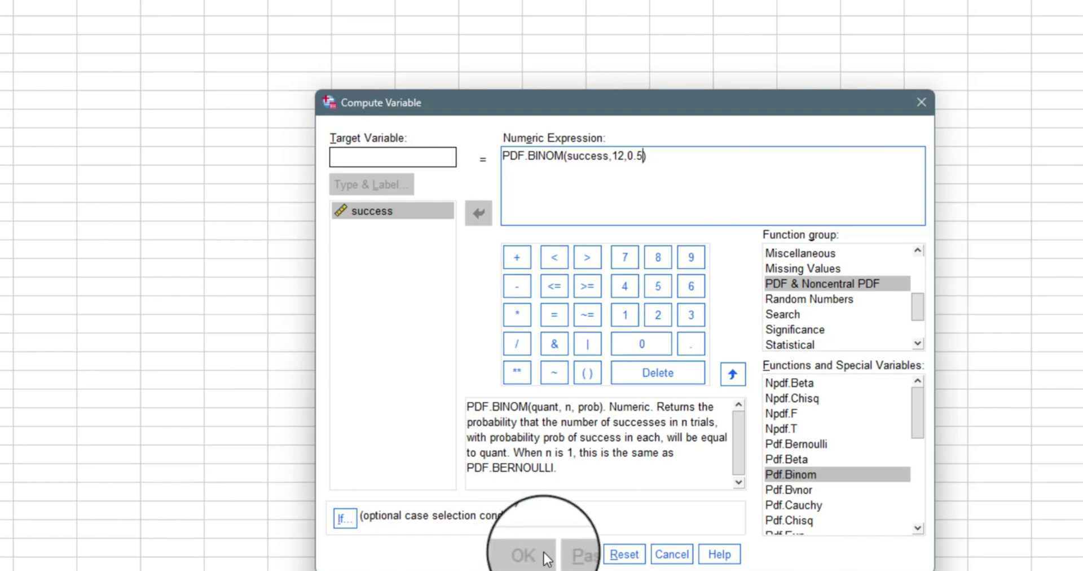
Name the target variable Pbinomial and run the computation
click(358, 153)
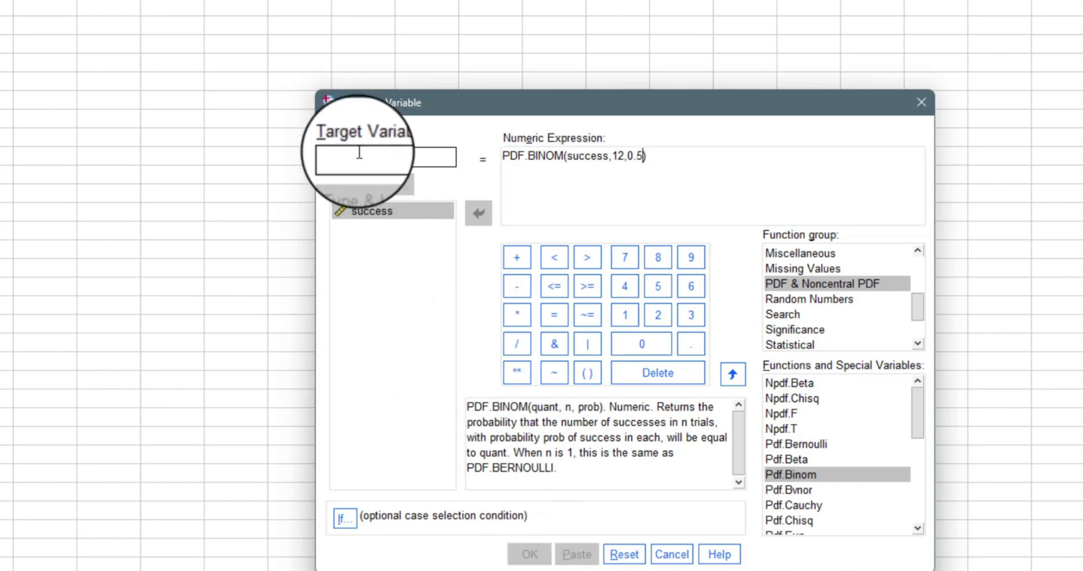
text(Pbinomial)
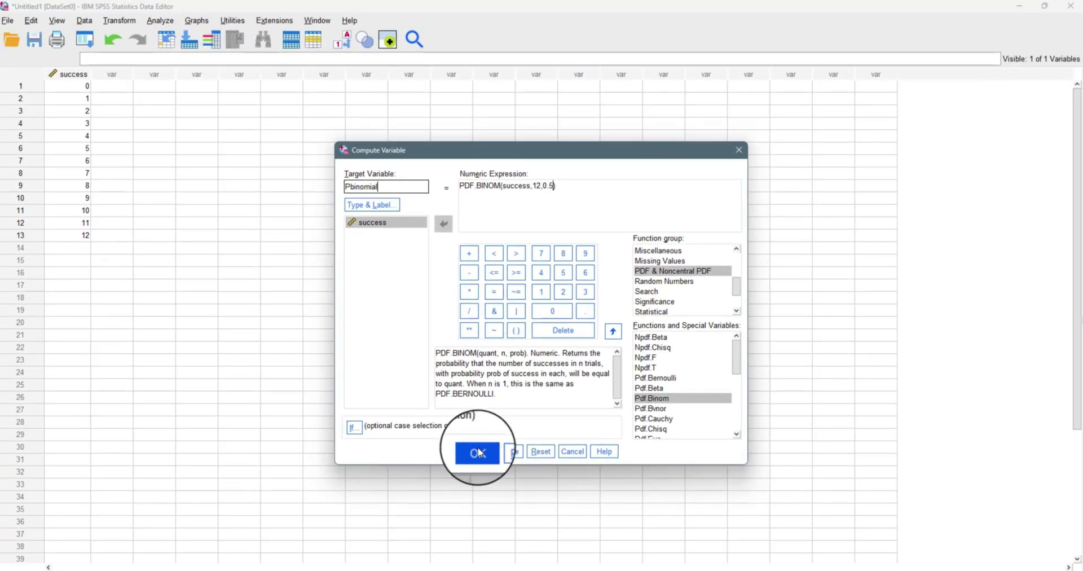
click(534, 562)
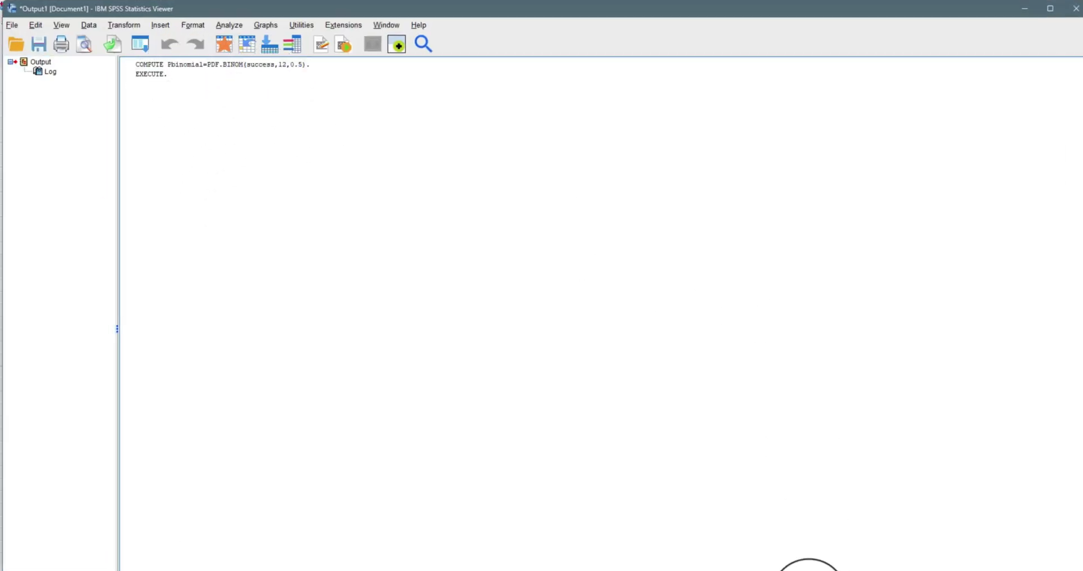
Back in the Data Editor, set the decimals of the Pbinomial variable to 4 and return to the data view
mouse_move(750, 567)
click(699, 542)
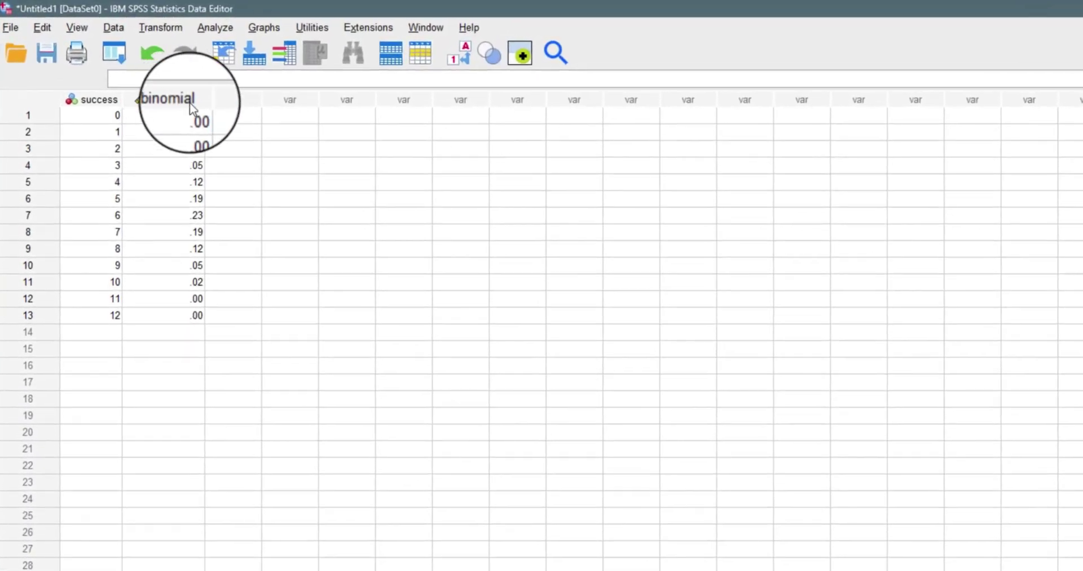
double_click(196, 101)
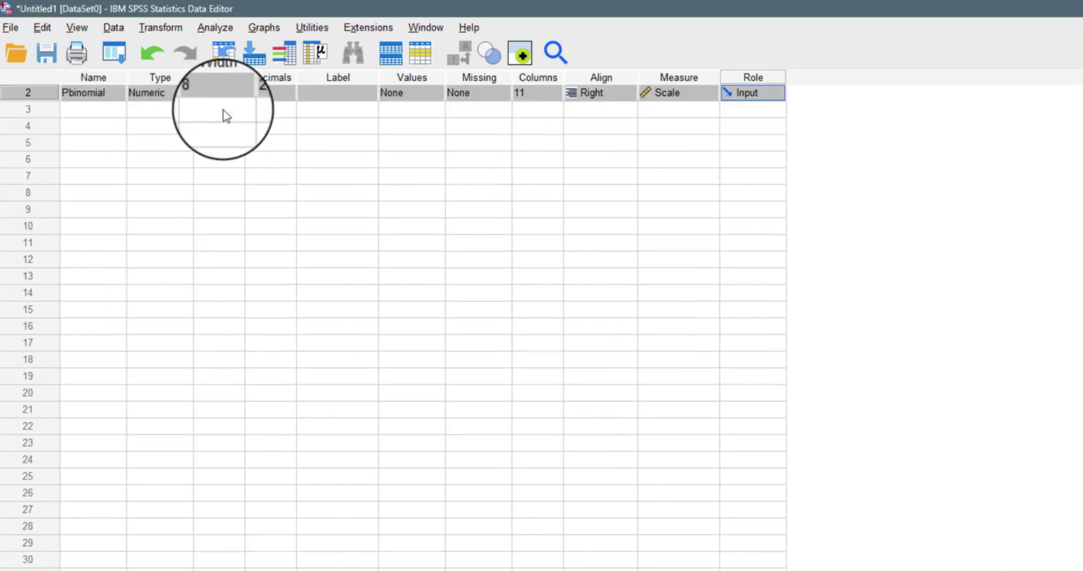
click(708, 97)
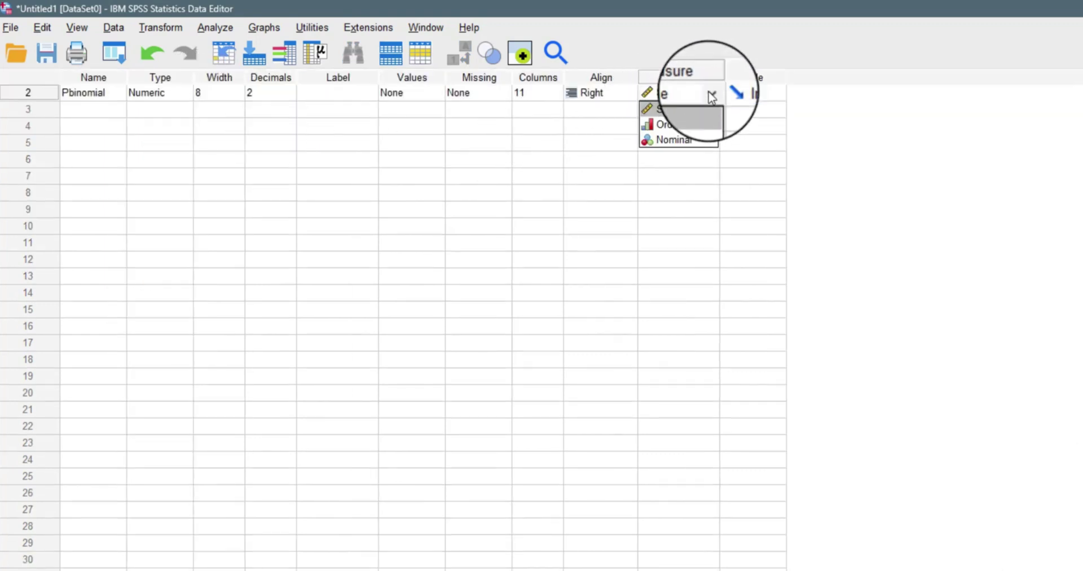
click(289, 96)
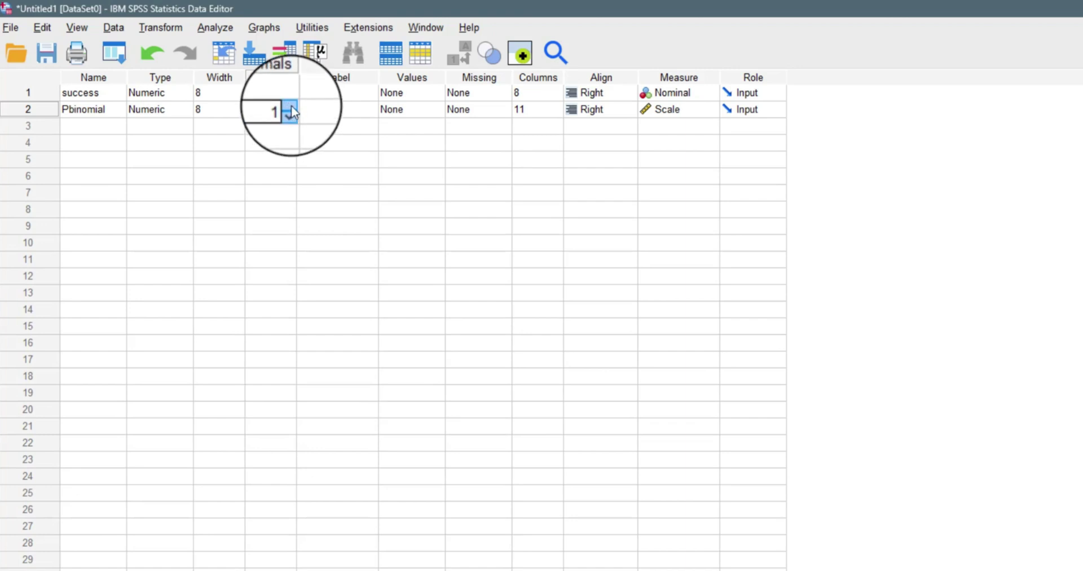
key(ctrl+t)
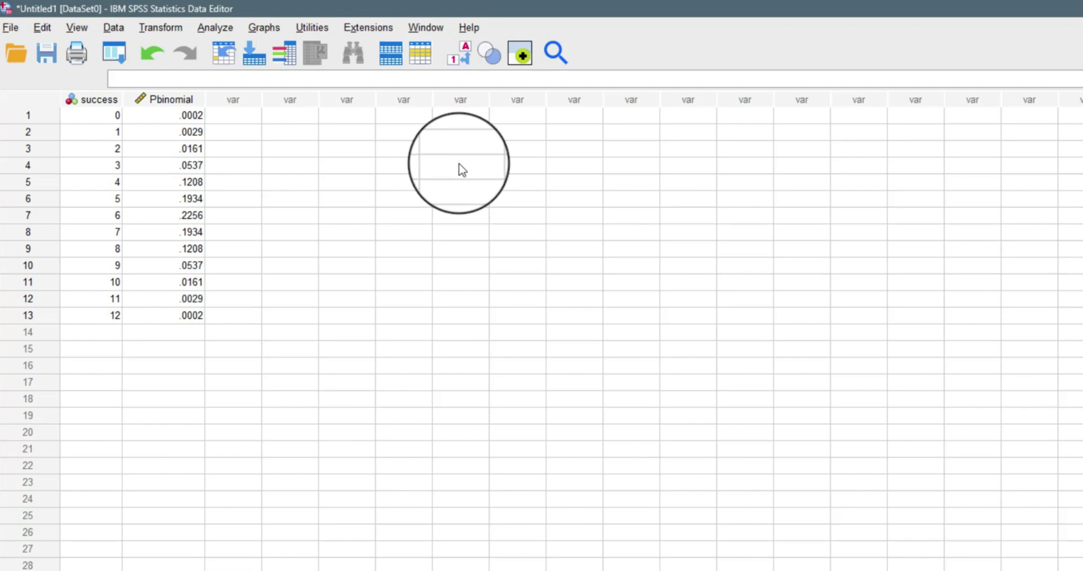
Create a scatter plot in the Chart Builder with success on the X-axis and Pbinomial on the Y-axis
click(264, 27)
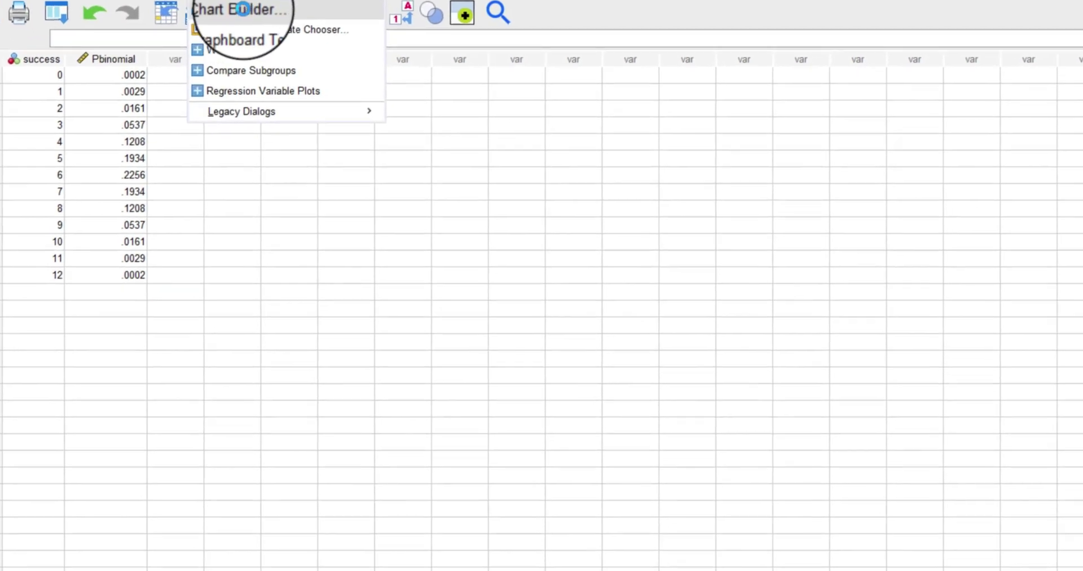
click(297, 55)
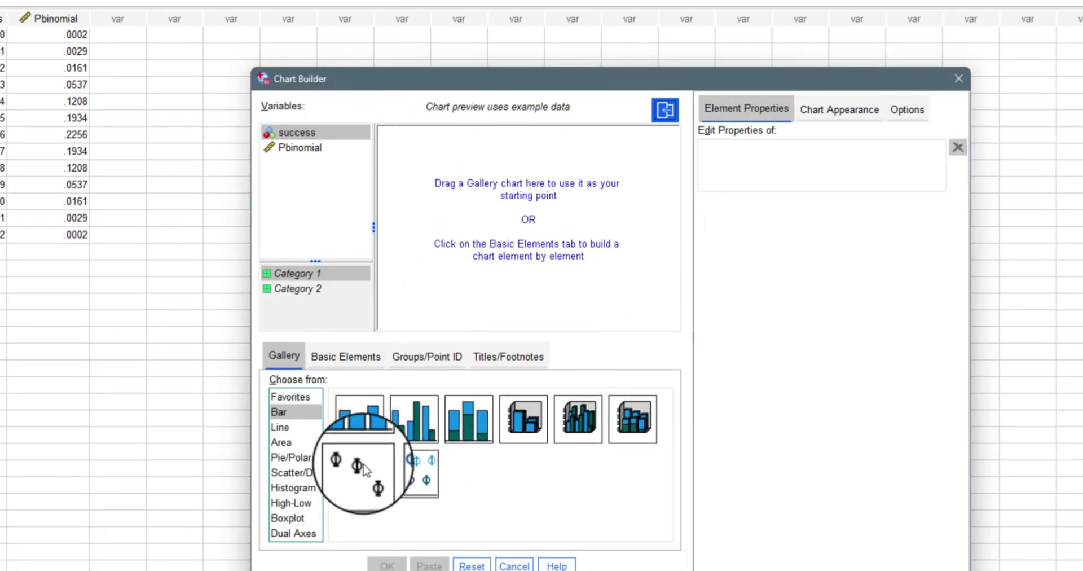
click(289, 475)
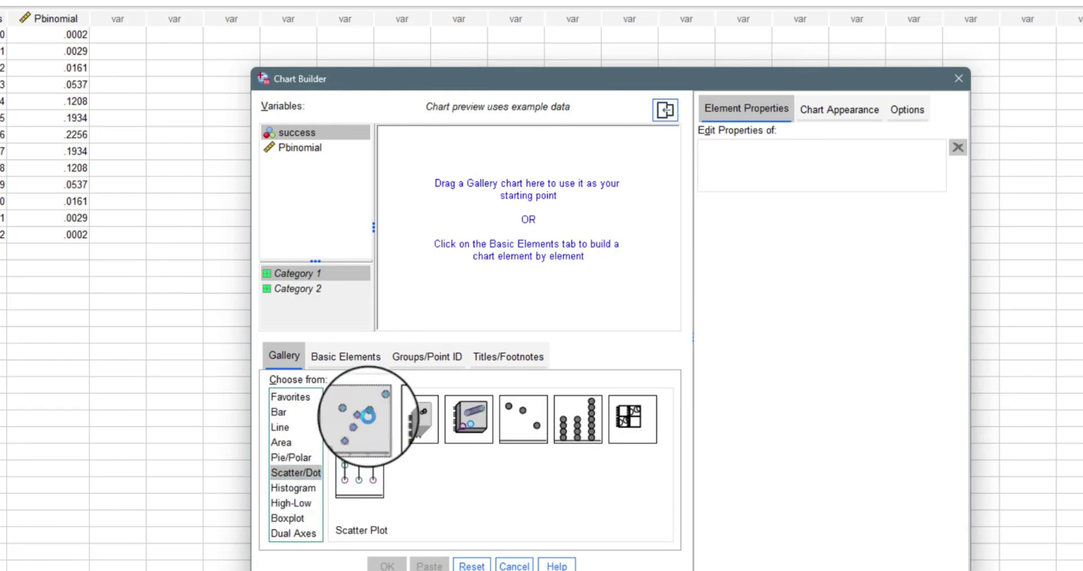
double_click(363, 417)
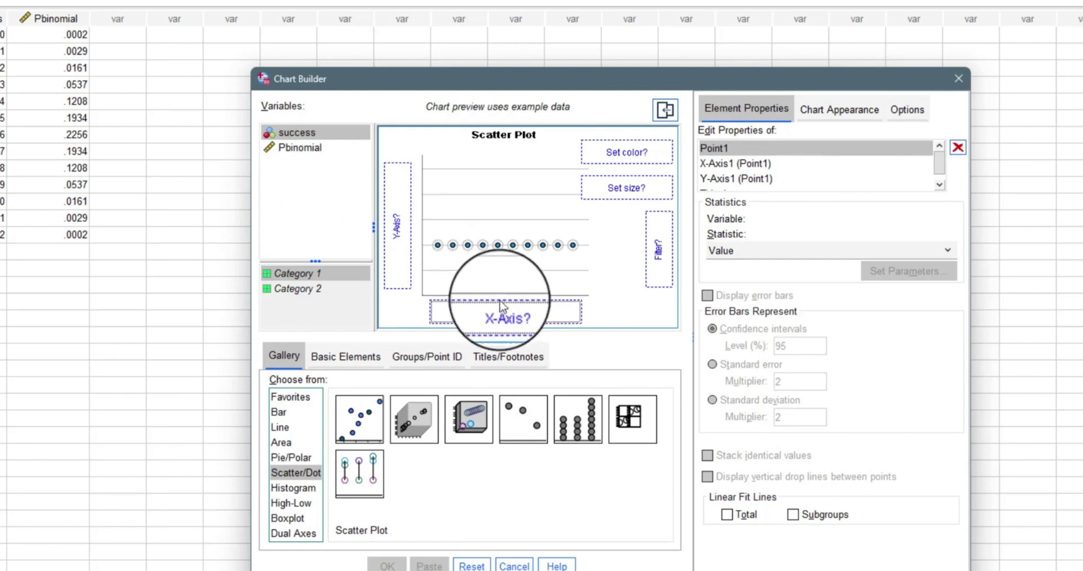
drag(332, 133, 482, 310)
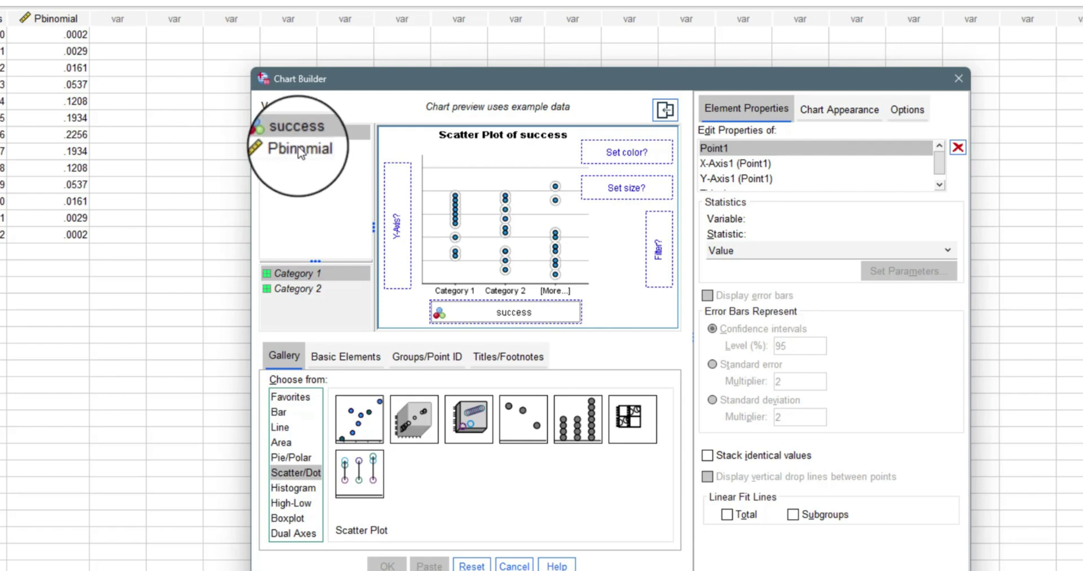
drag(300, 147, 397, 223)
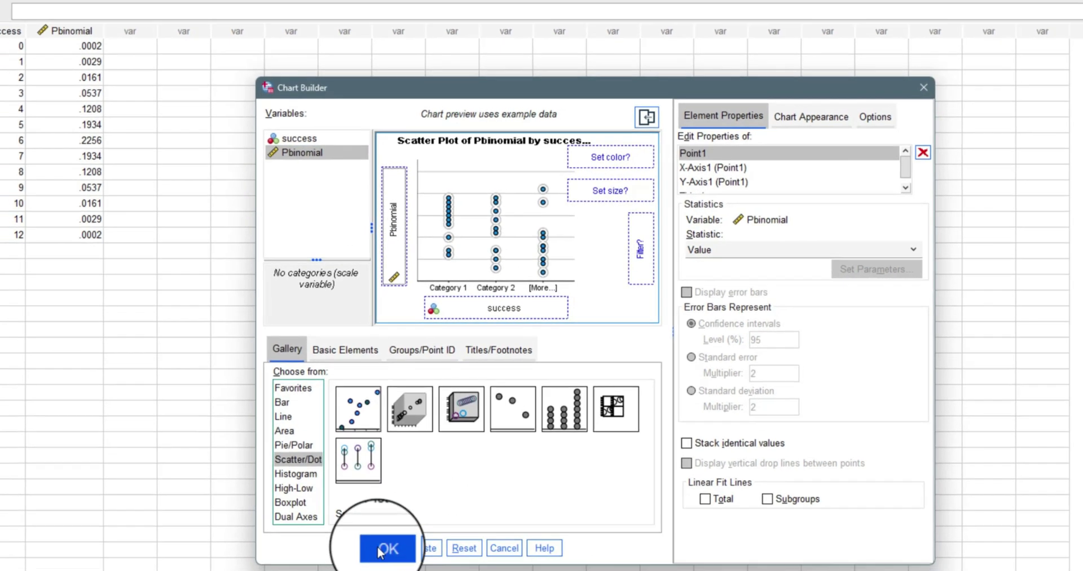
click(387, 564)
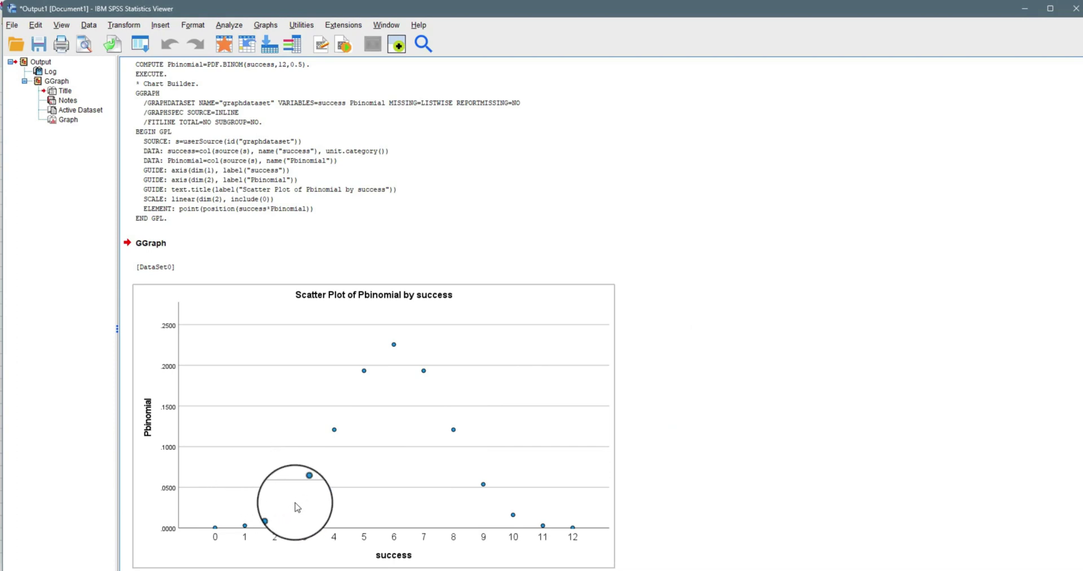
click(868, 509)
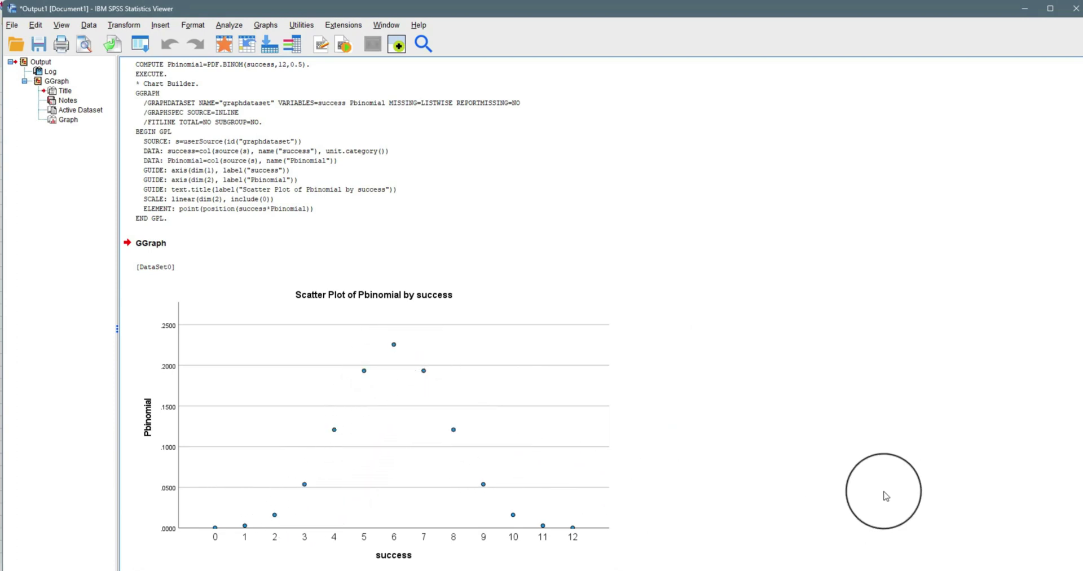
click(268, 518)
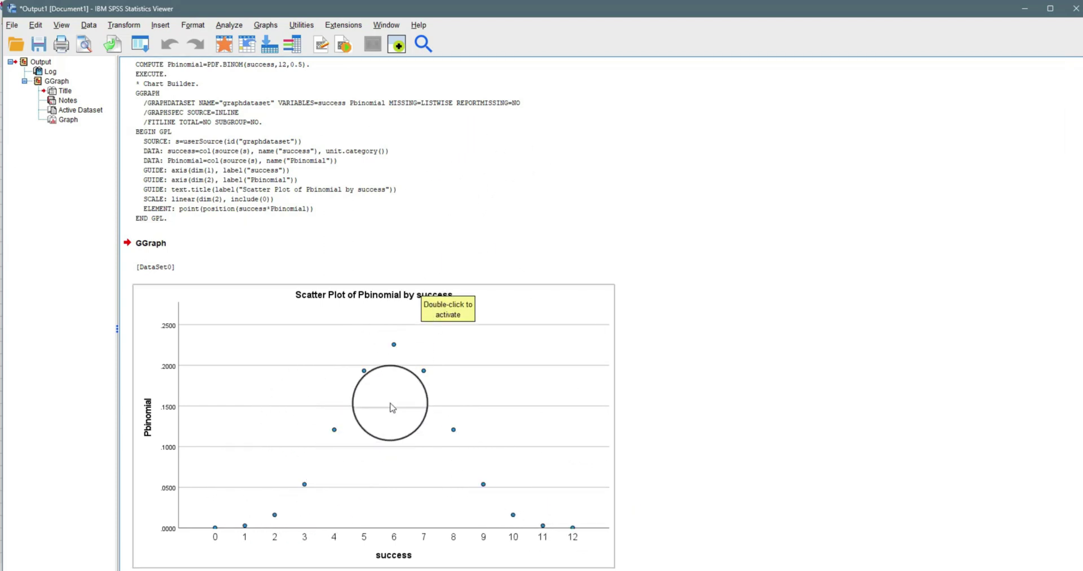
click(302, 153)
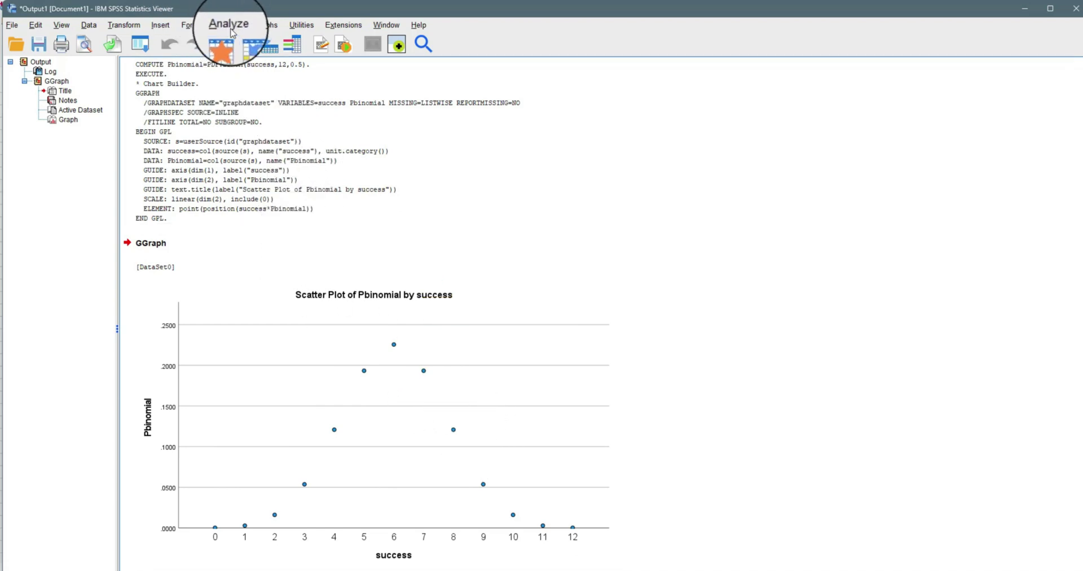
Create a simple bar chart in the Chart Builder with success on the X-axis and Pbinomial on the Y-axis
click(261, 24)
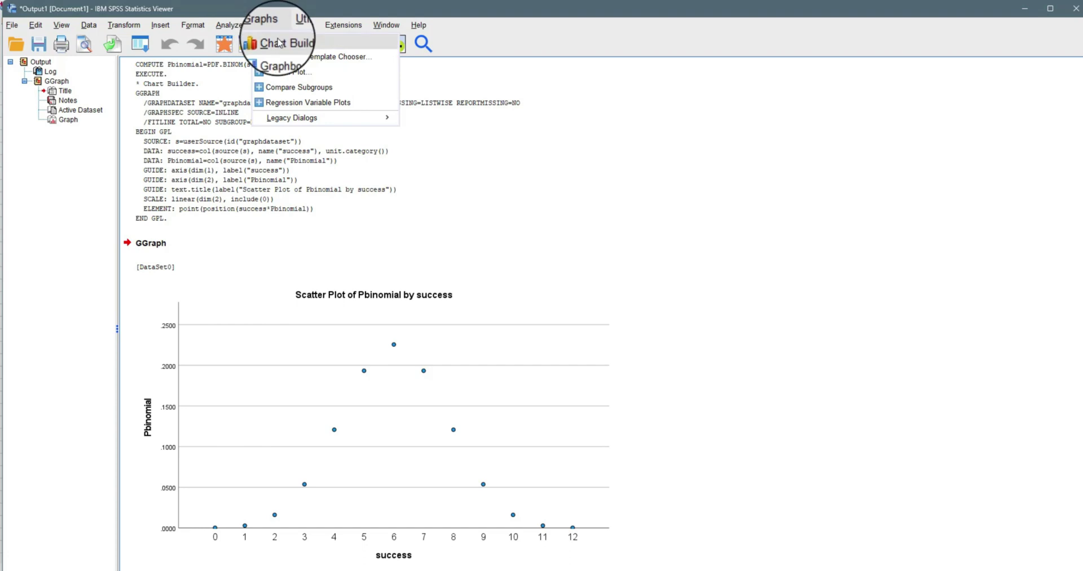
click(281, 43)
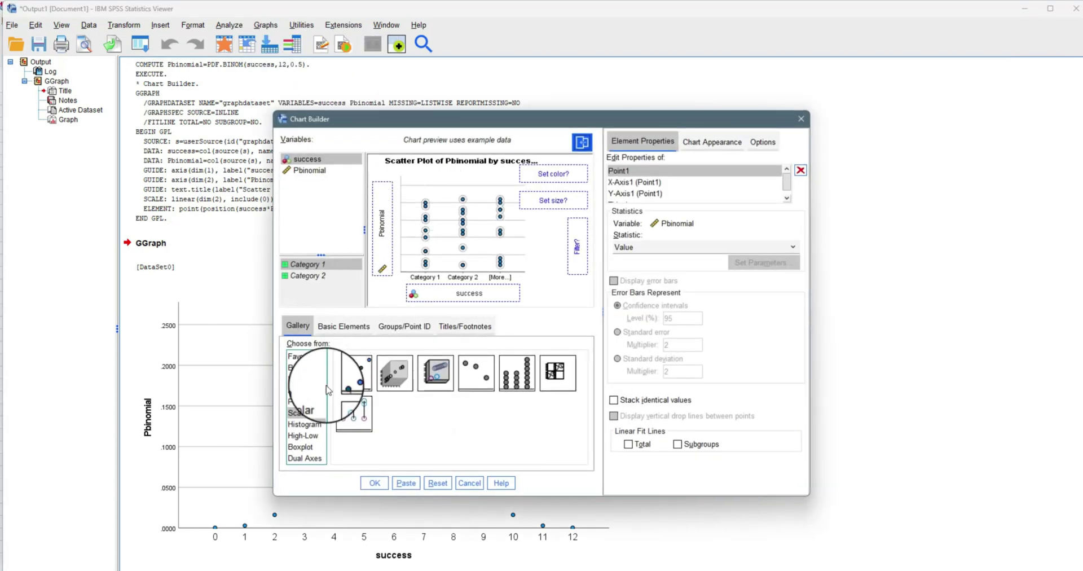
click(294, 370)
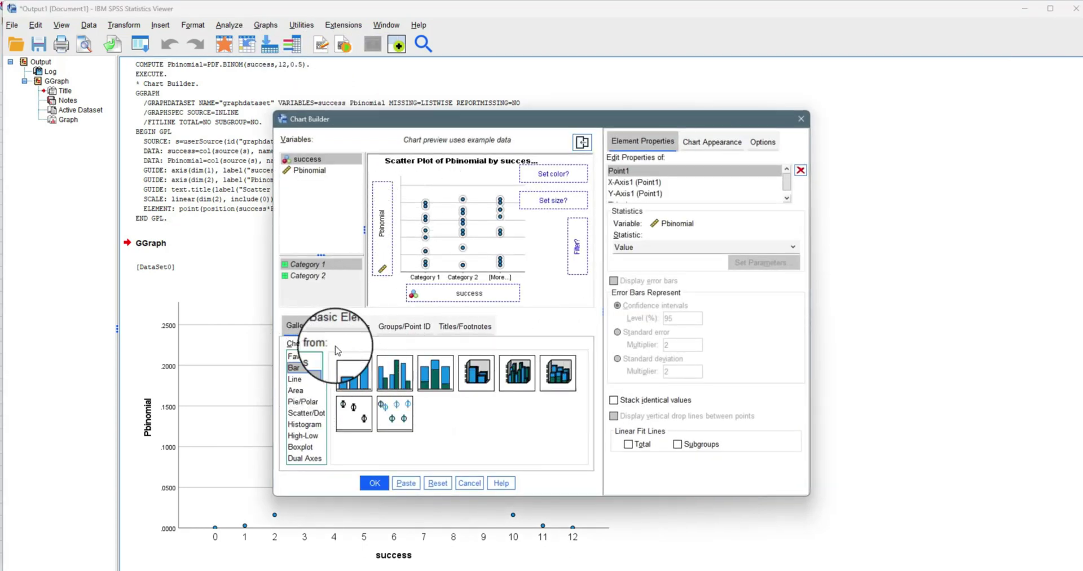
double_click(354, 372)
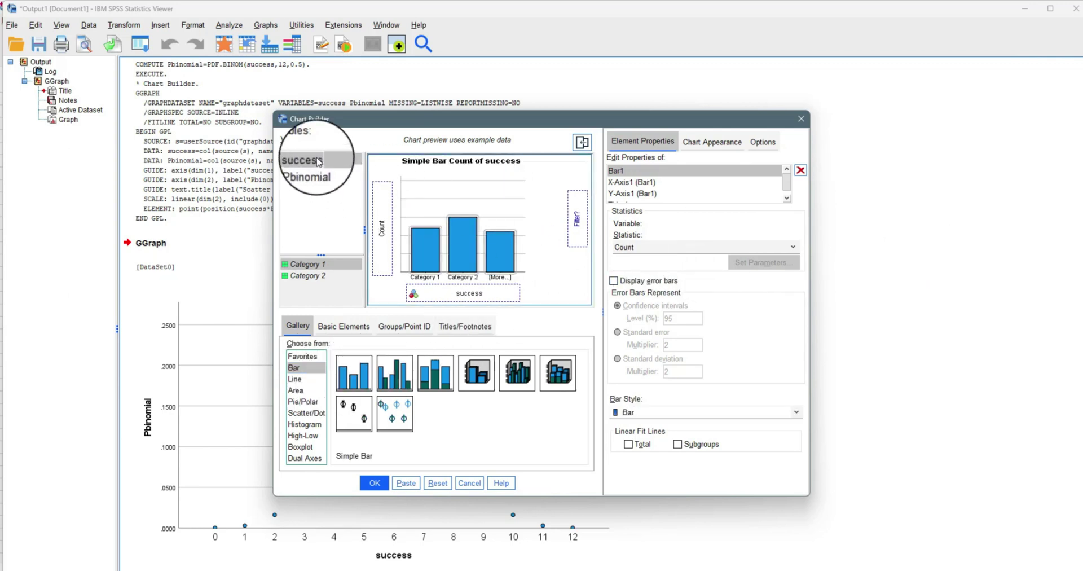
drag(319, 161, 428, 288)
drag(309, 170, 382, 224)
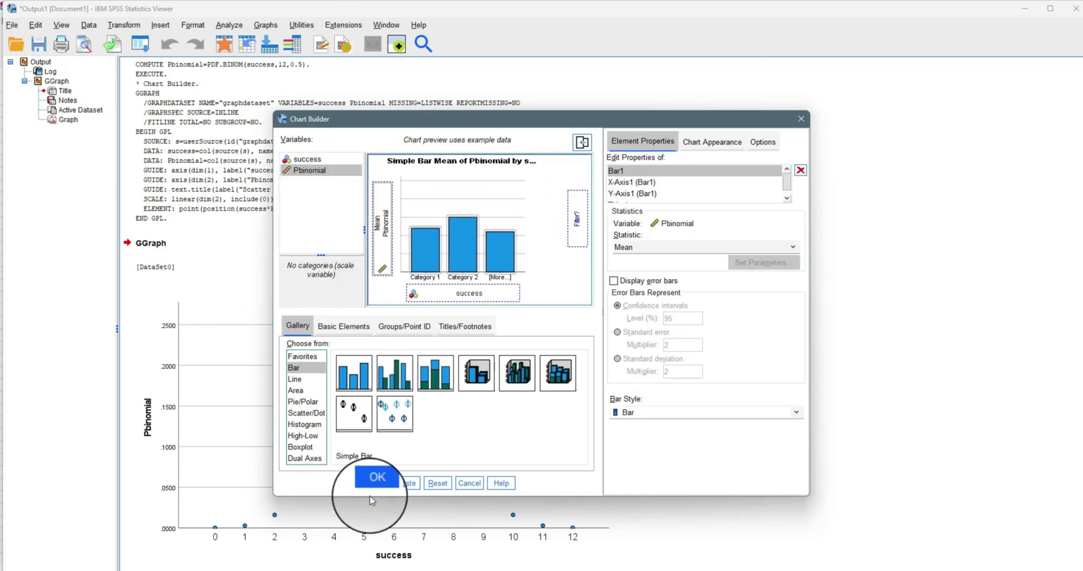
click(375, 483)
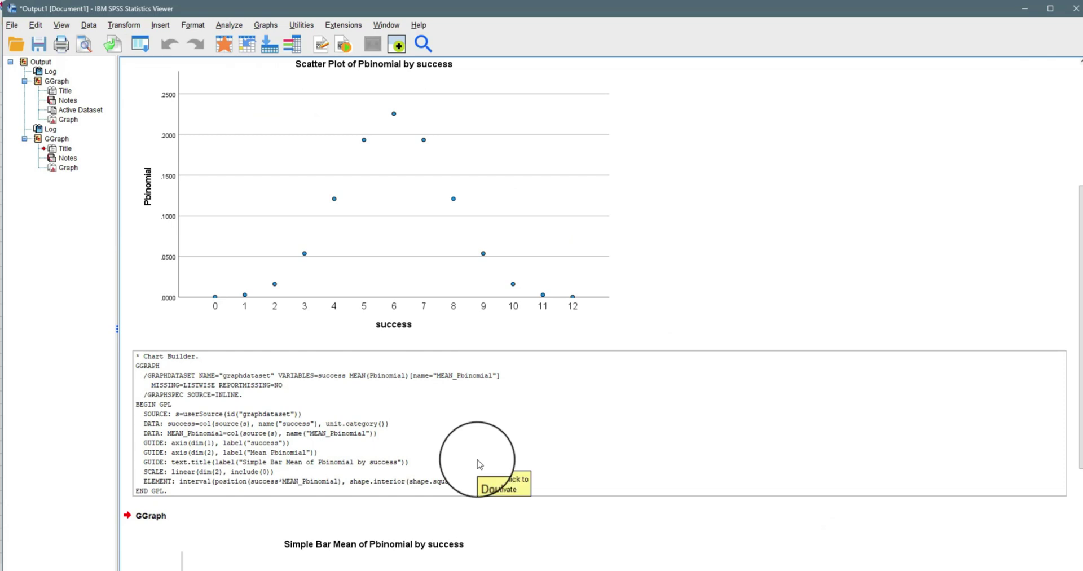
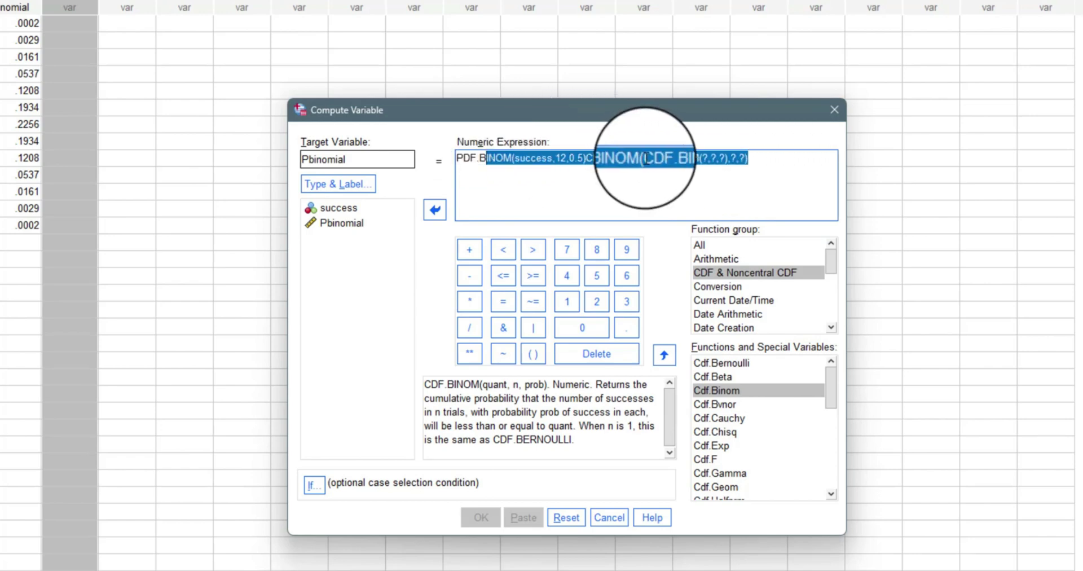
Replace the numeric expression with CDF.BINOM(success,12,0.5), using Cdf.Binom from the CDF & Noncentral CDF function group
drag(763, 163, 460, 167)
click(460, 166)
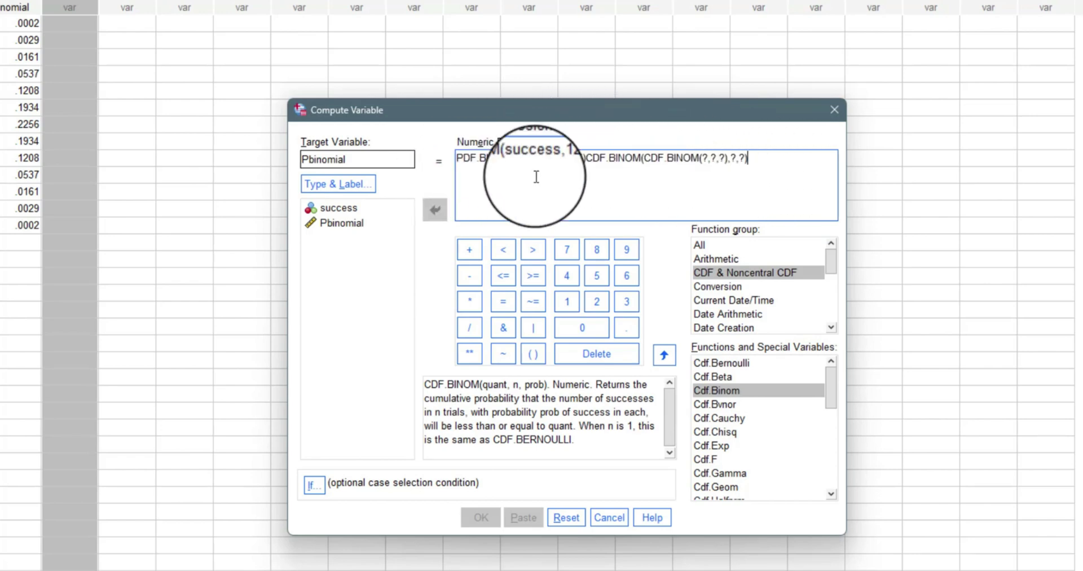
drag(769, 165, 452, 160)
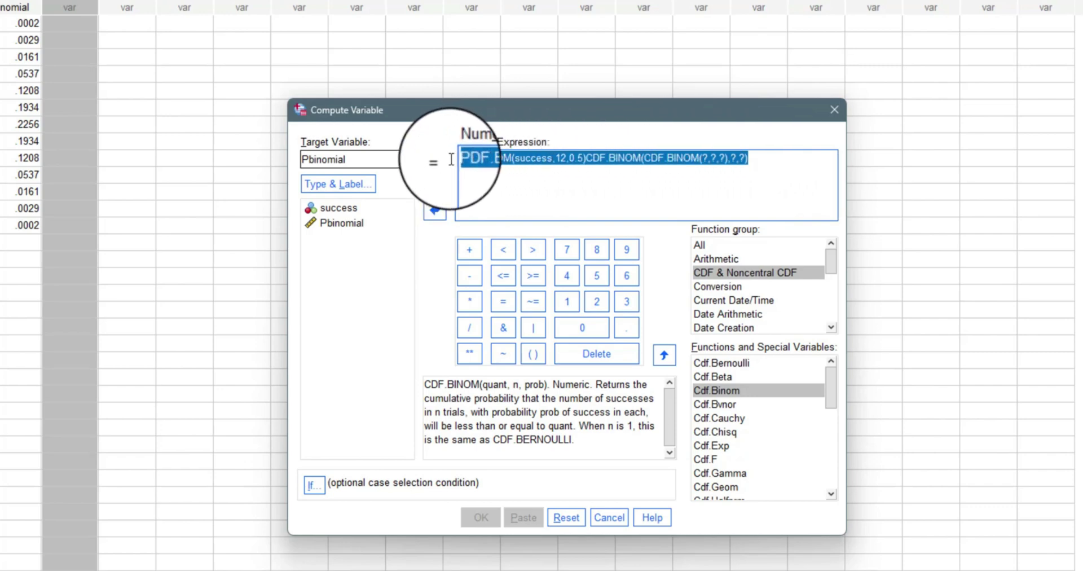
key(Delete)
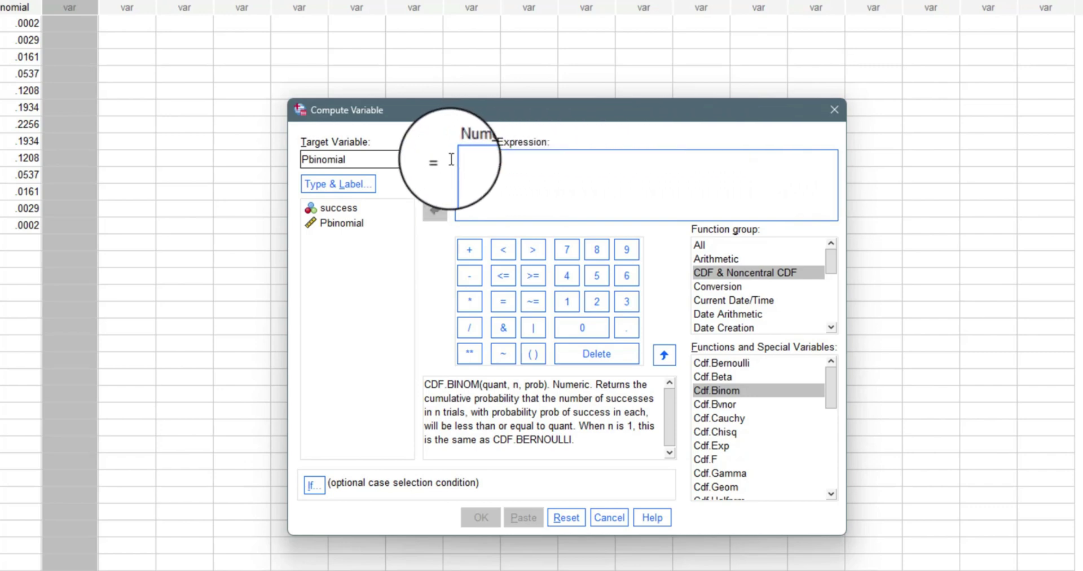
double_click(736, 386)
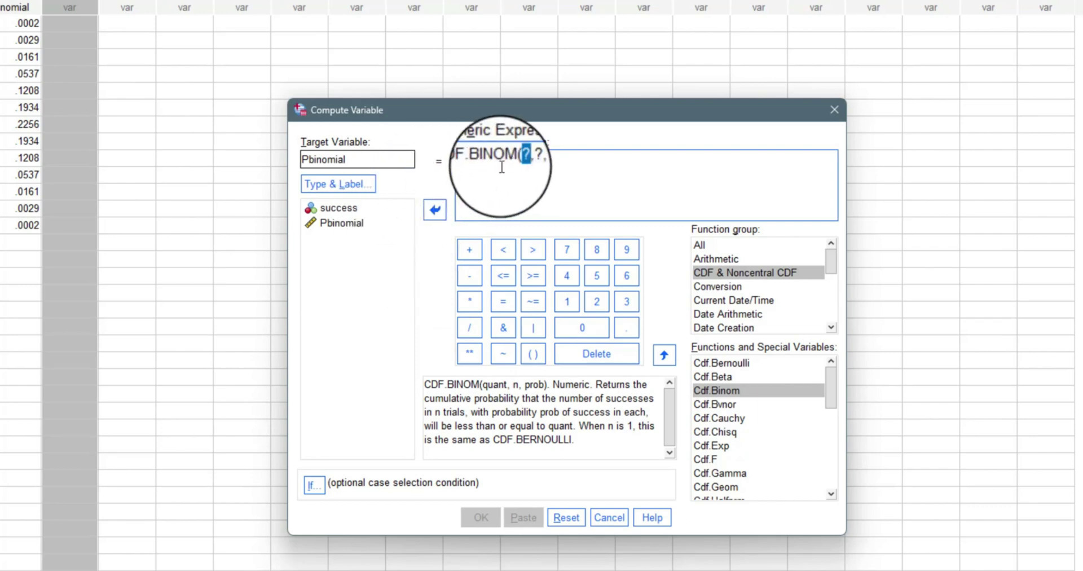
click(341, 207)
click(430, 209)
click(561, 157)
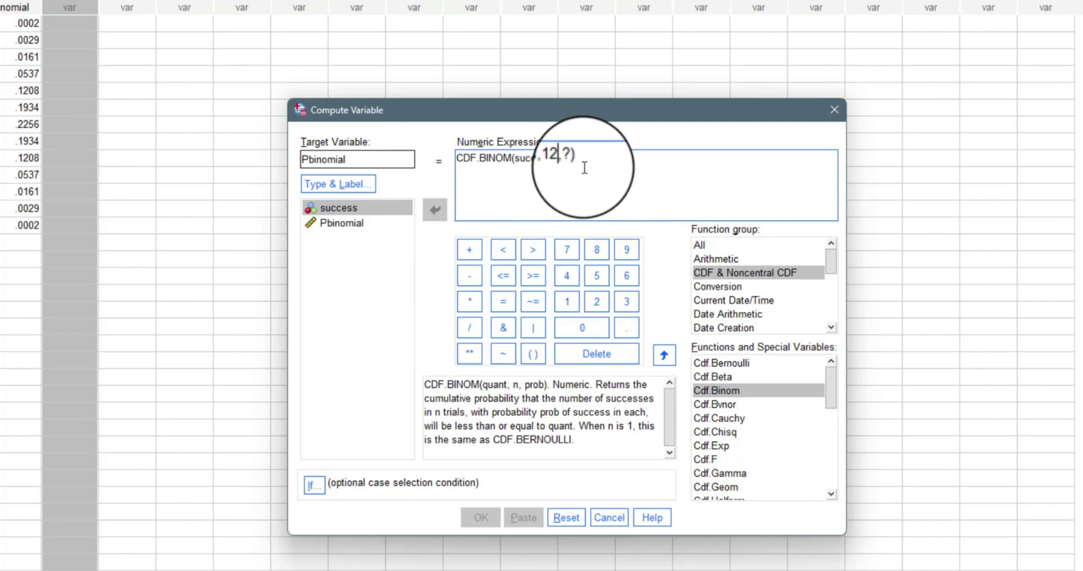
click(590, 159)
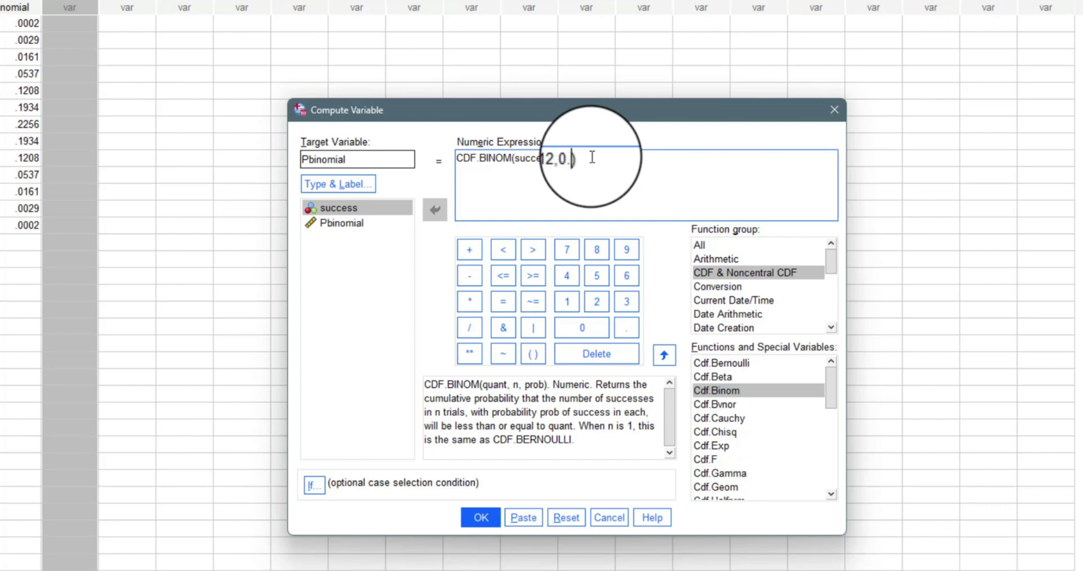
Name the target variable cumm_binom and run the computation
click(359, 159)
key(BackSpace)
key(BackSpace)
key(BackSpace)
key(BackSpace)
key(BackSpace)
key(BackSpace)
key(BackSpace)
key(BackSpace)
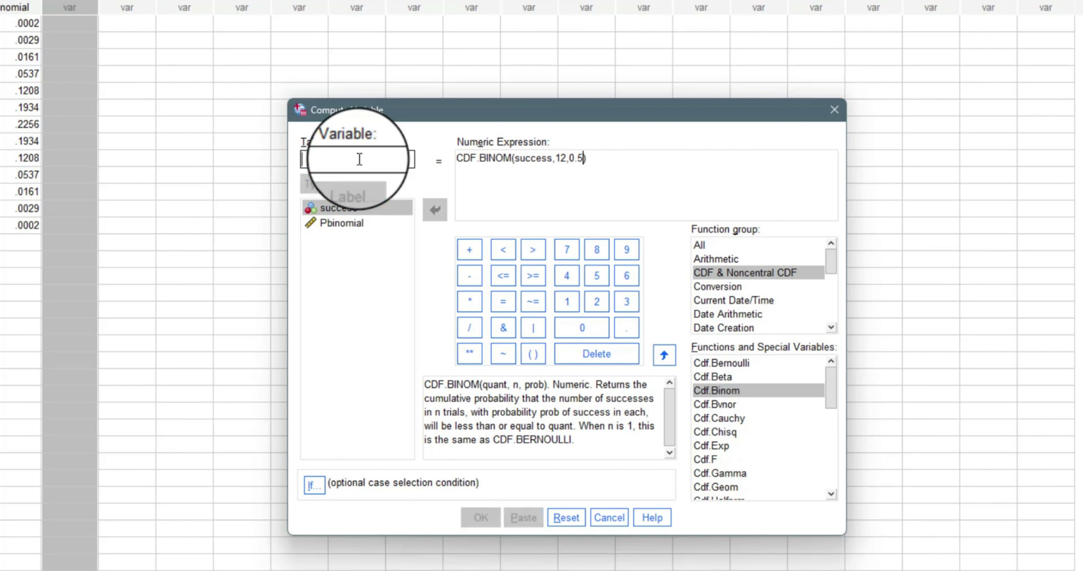
text(c)
text(h_)
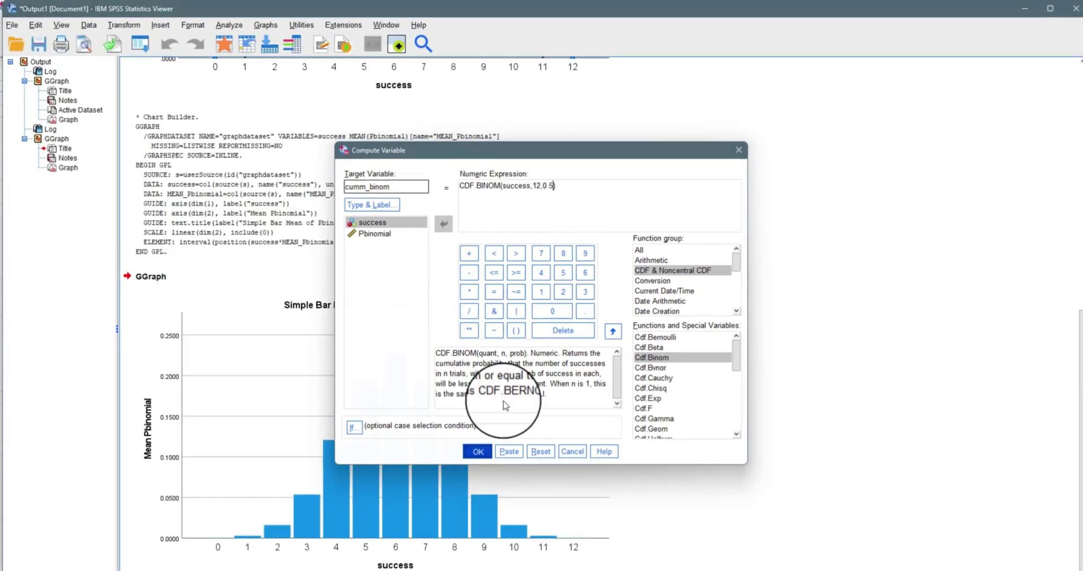
click(477, 452)
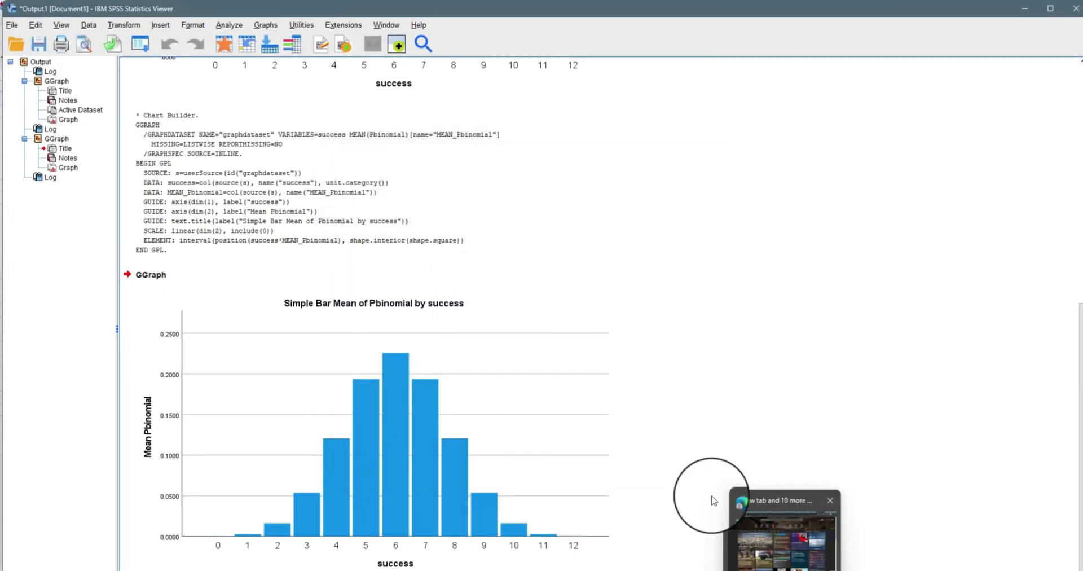
Back in the Data Editor, set the decimals of the cumm_binom variable to 4 and return to the data view
scroll(428, 338, down, 1)
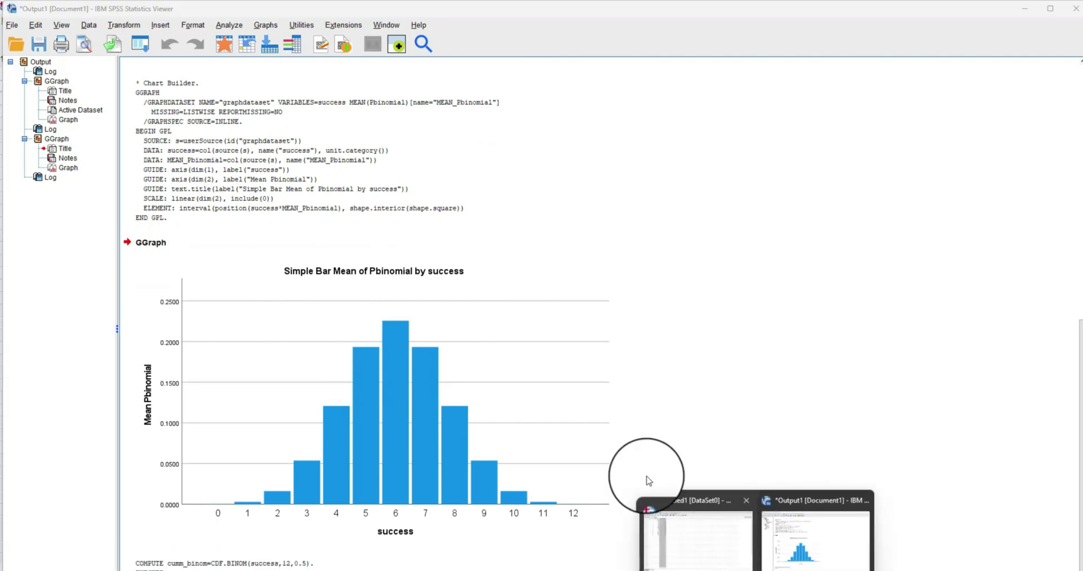
click(696, 527)
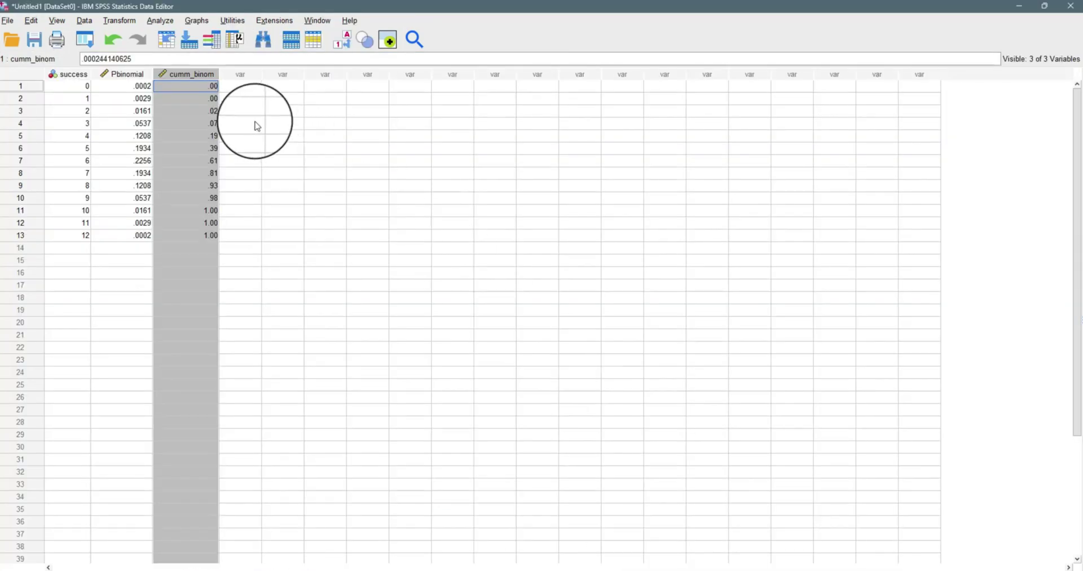
double_click(206, 79)
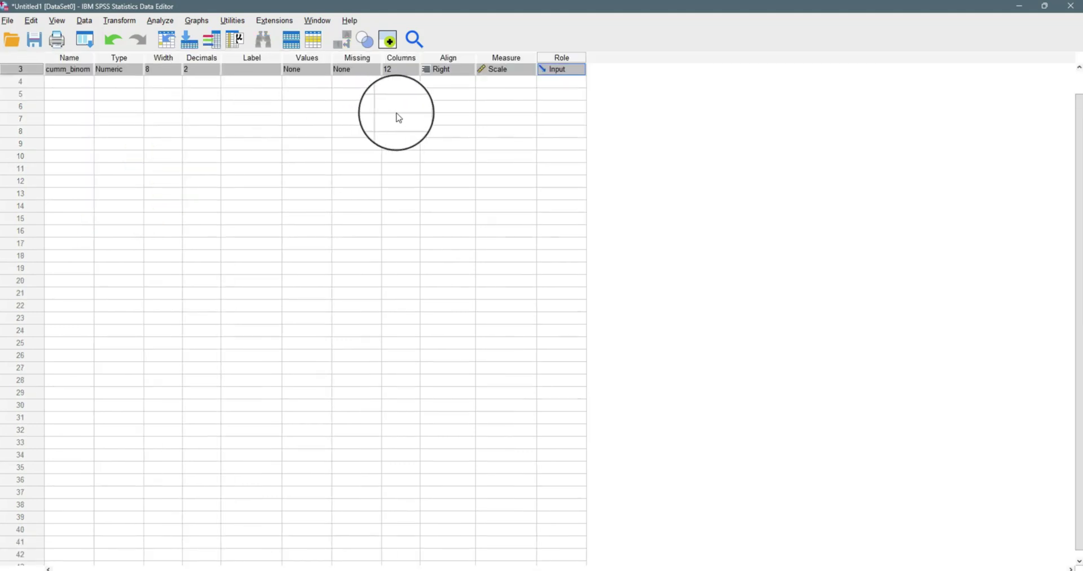
click(218, 74)
click(218, 77)
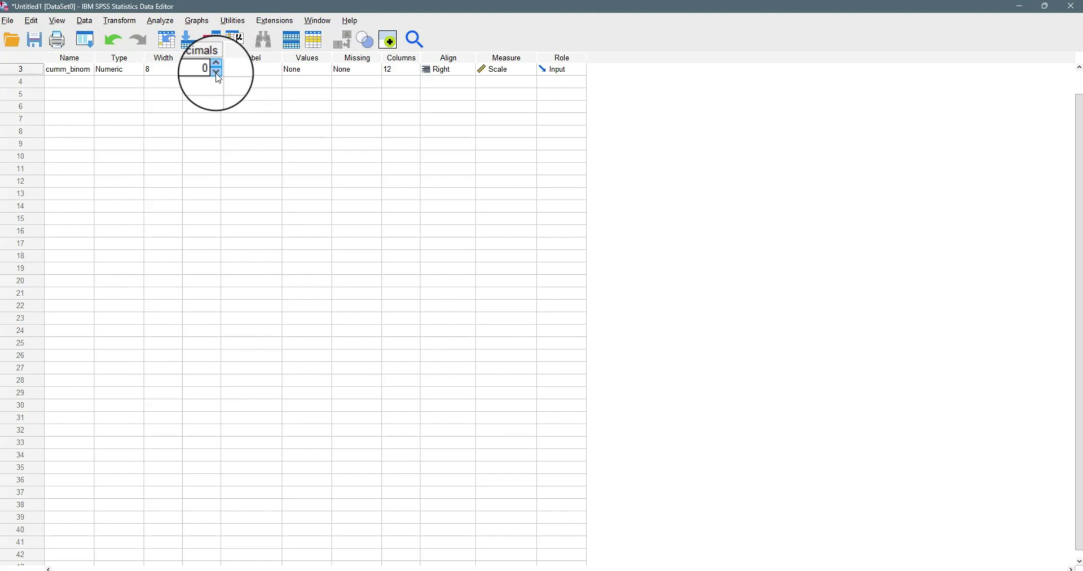
click(217, 66)
click(217, 68)
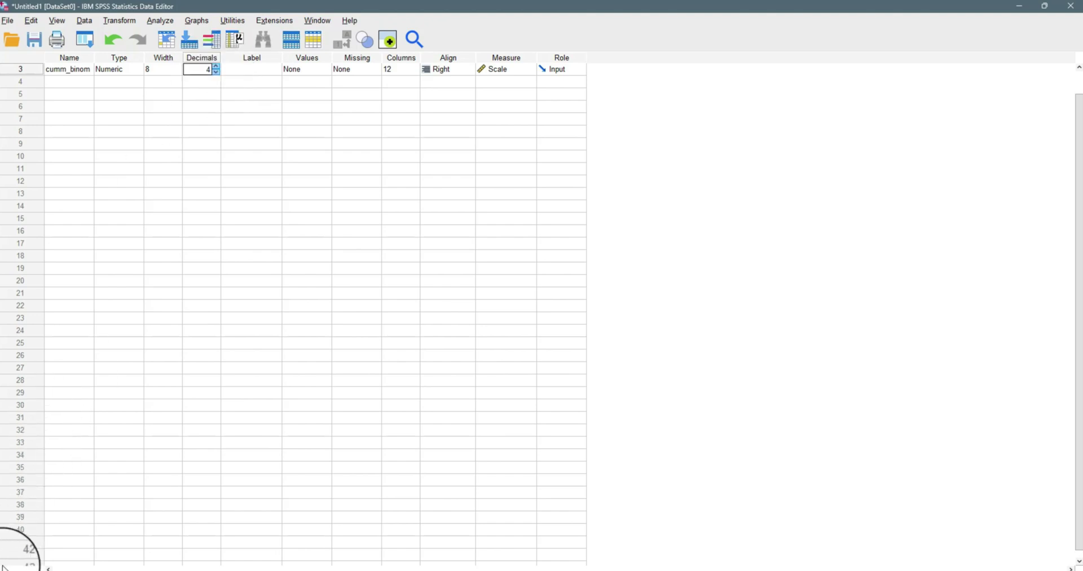
click(20, 566)
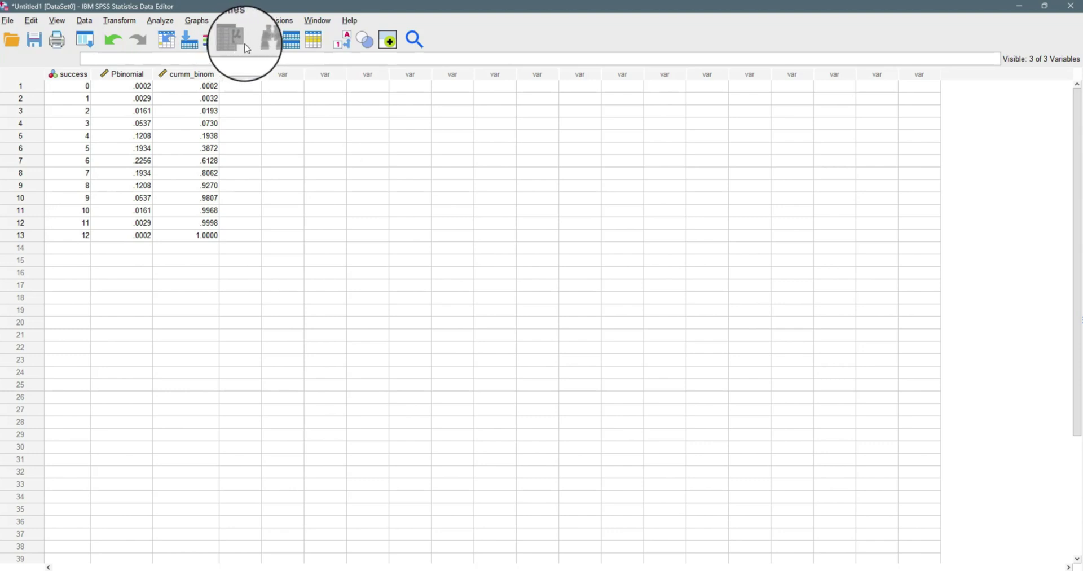
Create a scatter plot in the Chart Builder with success on the X-axis and cumm_binom on the Y-axis
click(205, 23)
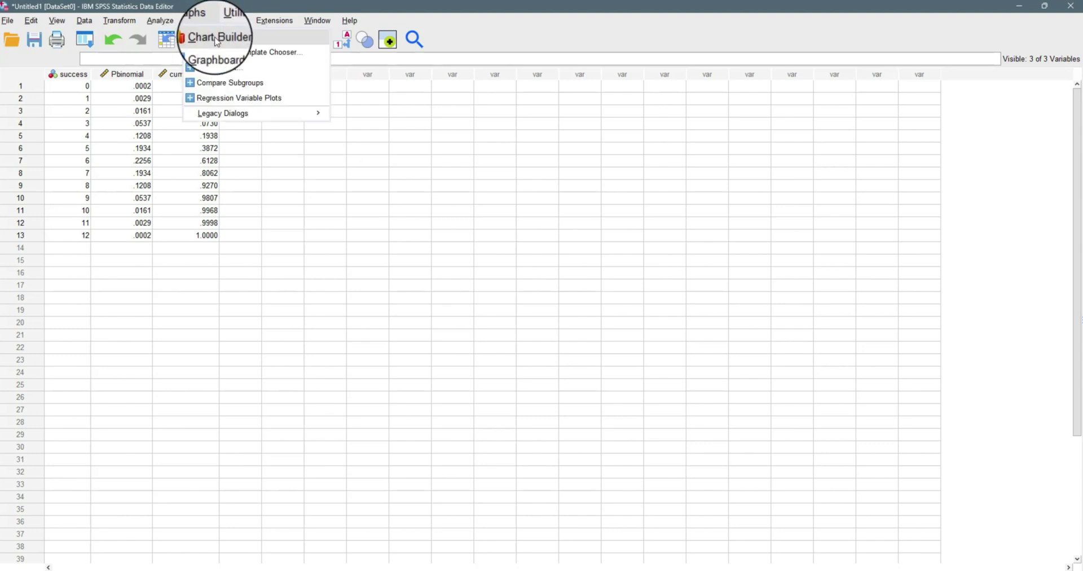
click(217, 35)
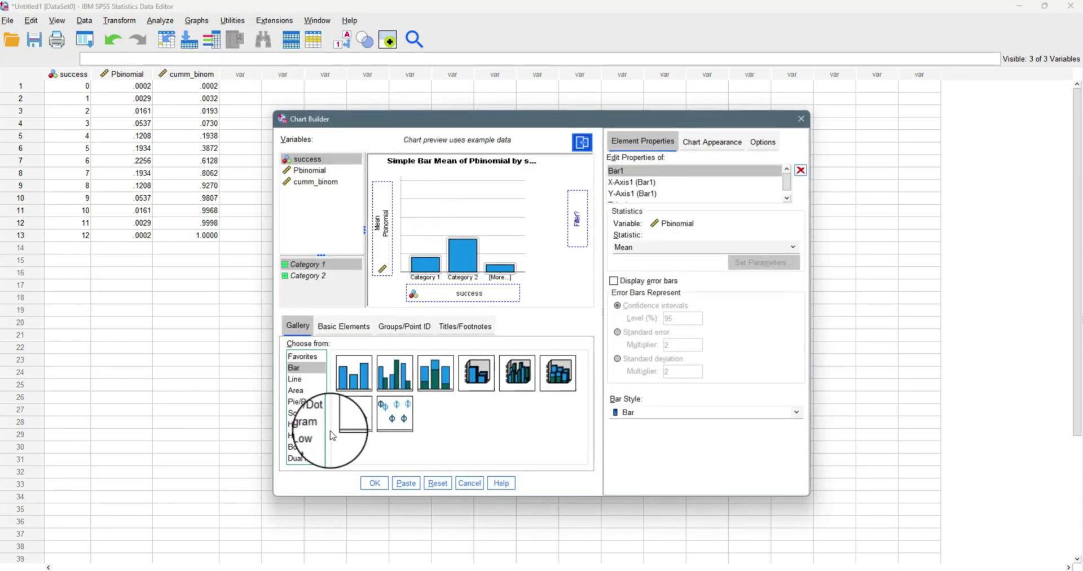
click(310, 415)
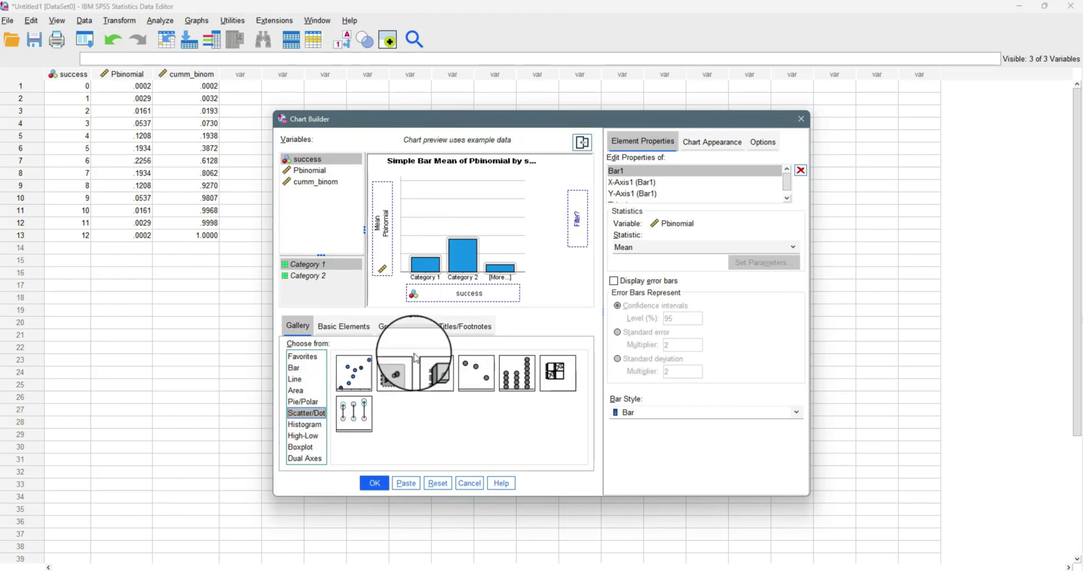
double_click(354, 372)
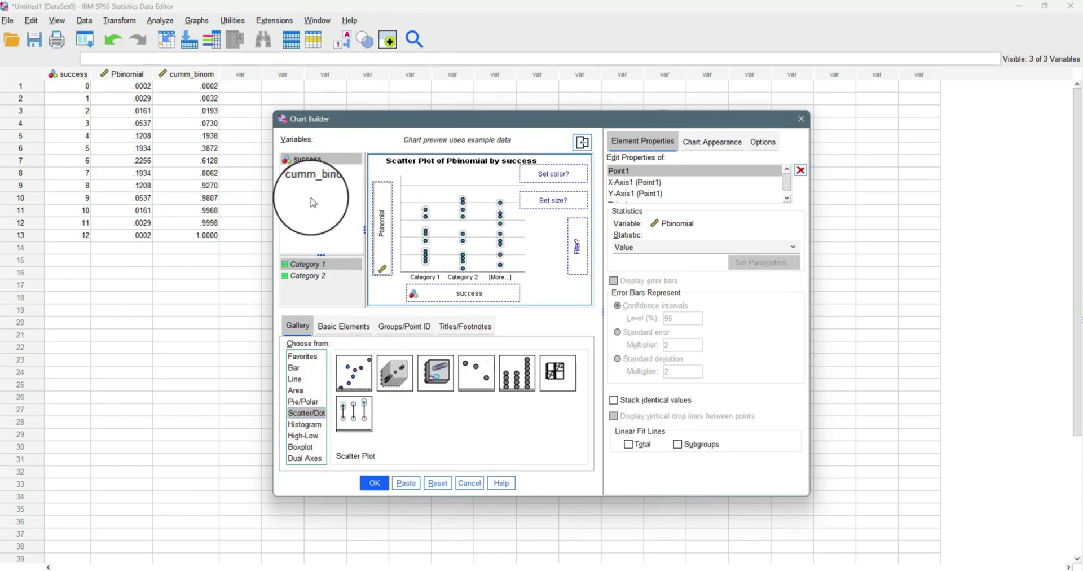
drag(375, 202, 381, 231)
click(375, 487)
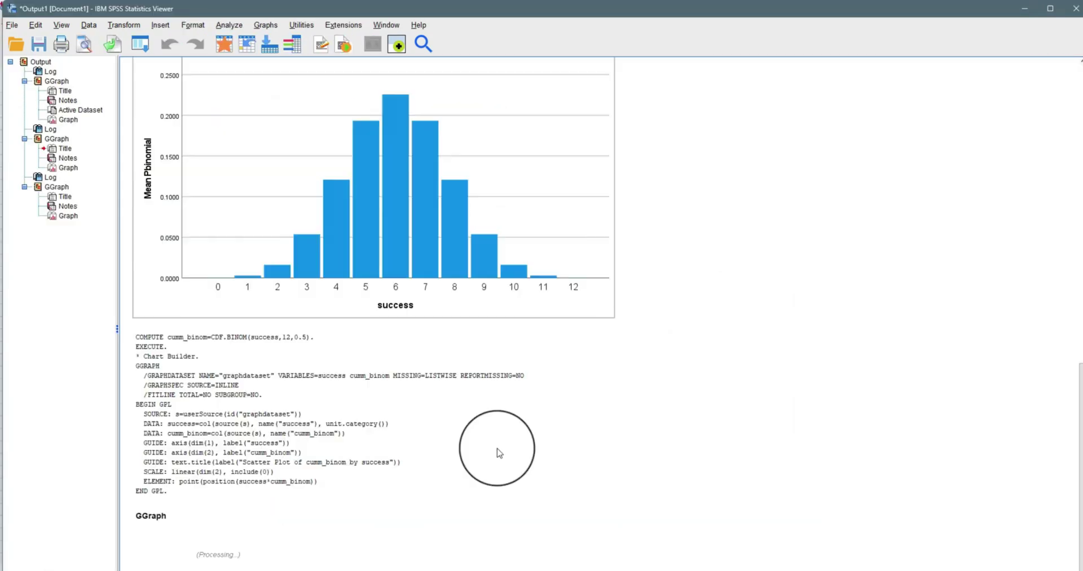
scroll(537, 365, down, 5)
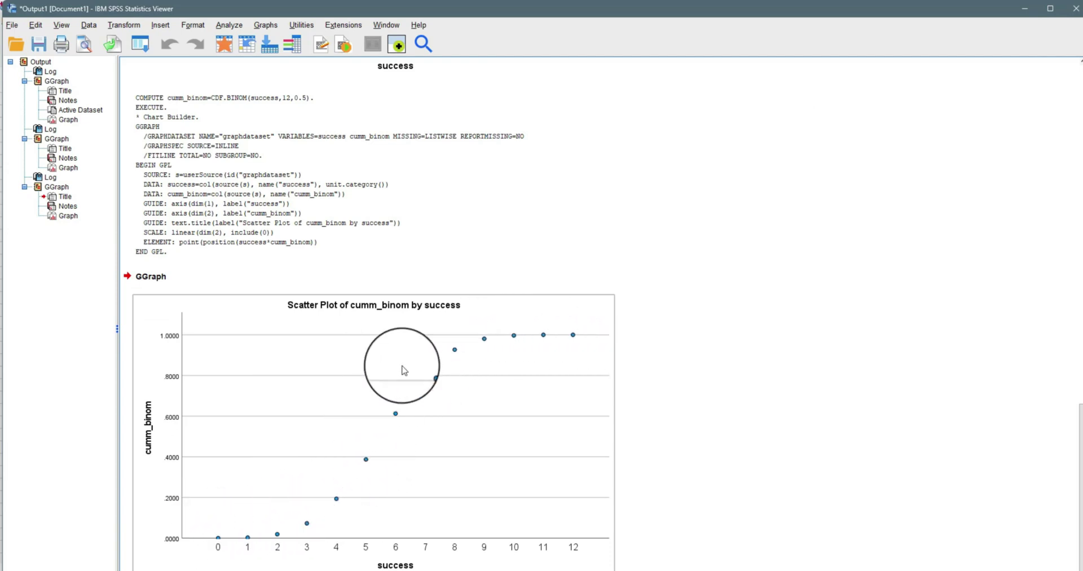
click(258, 153)
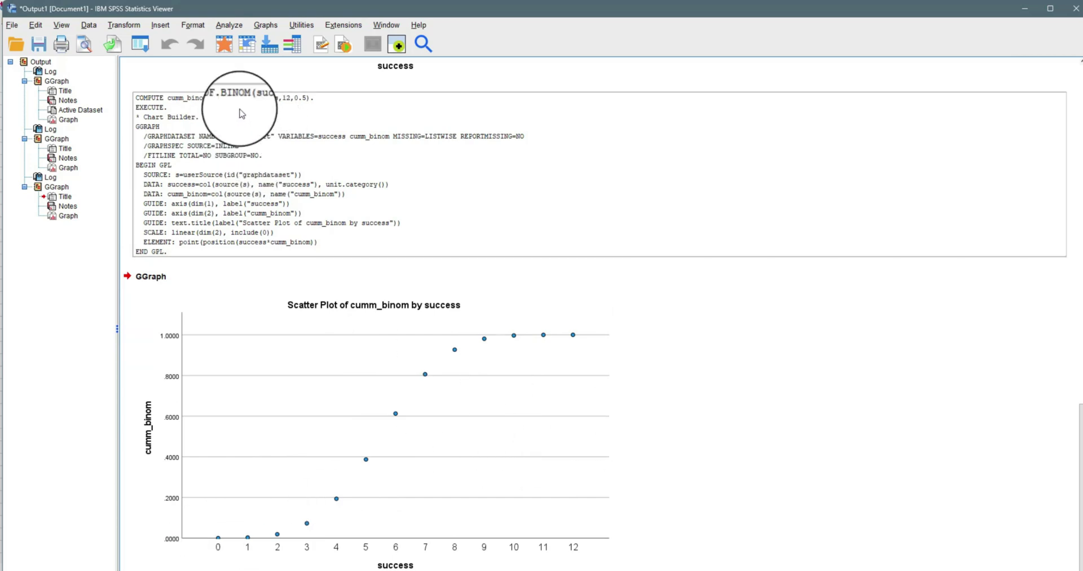
click(219, 526)
click(309, 194)
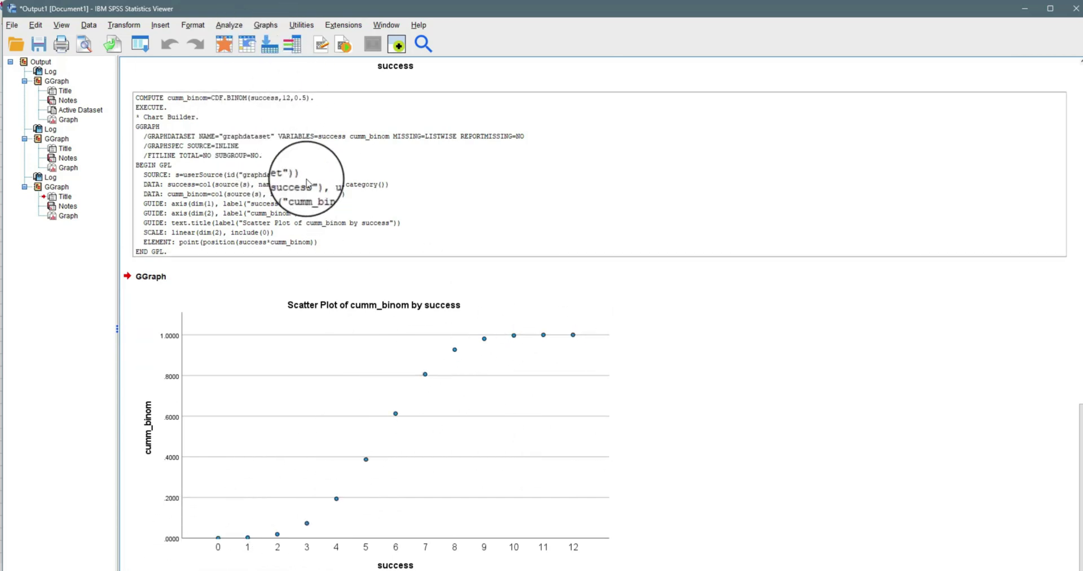
Create a simple bar chart in the Chart Builder showing mean cumm_binom on the Y-axis for each success value
click(266, 25)
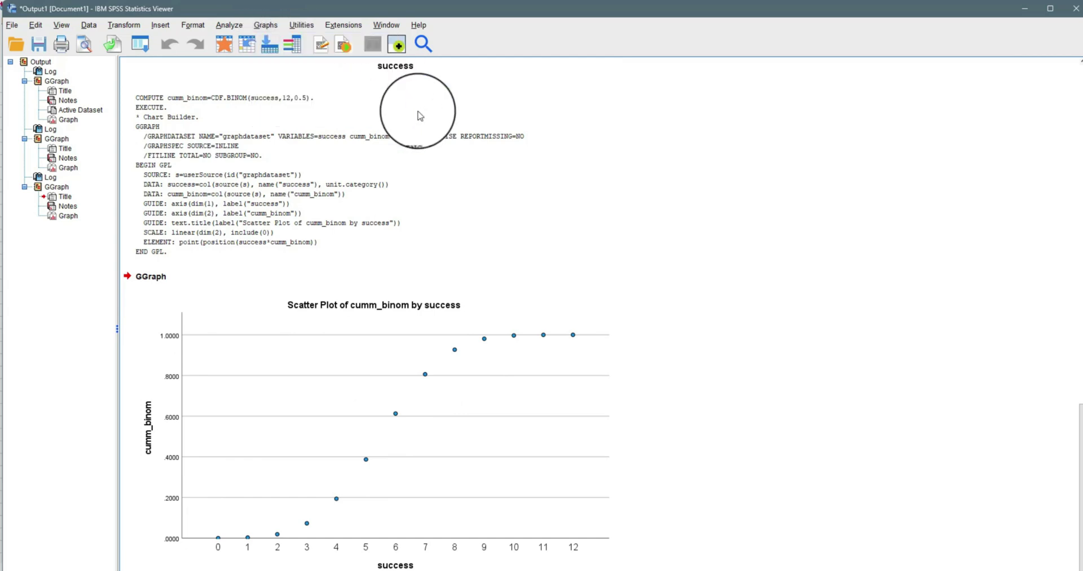
click(277, 41)
click(294, 367)
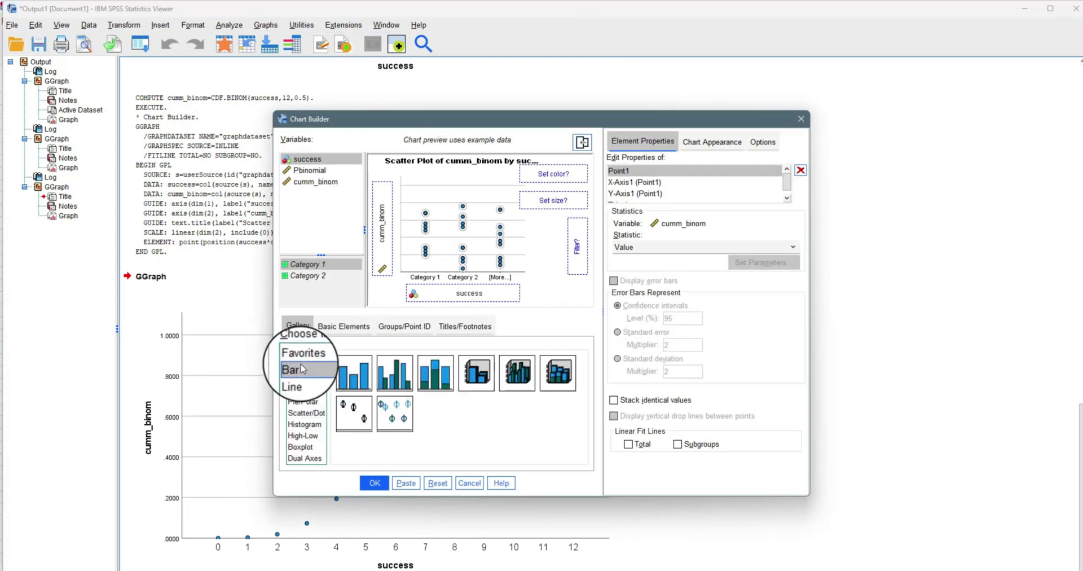
double_click(354, 372)
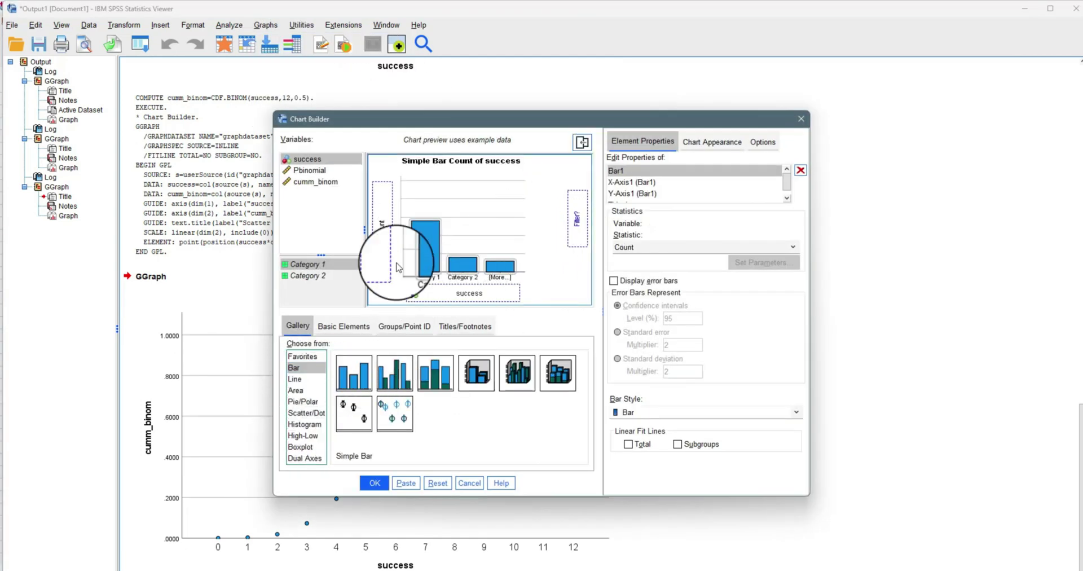
drag(300, 186, 383, 232)
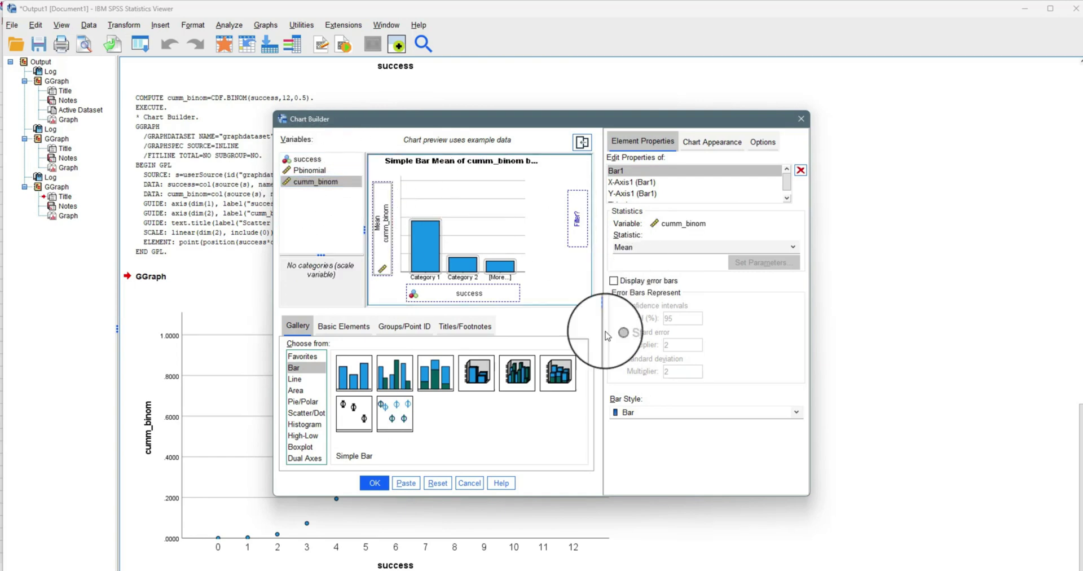
click(375, 483)
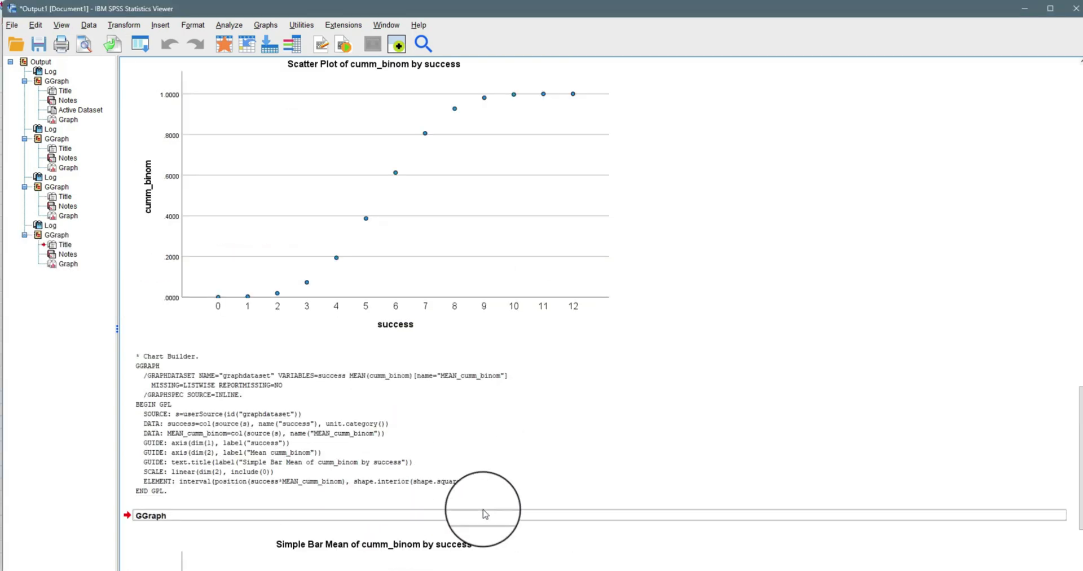